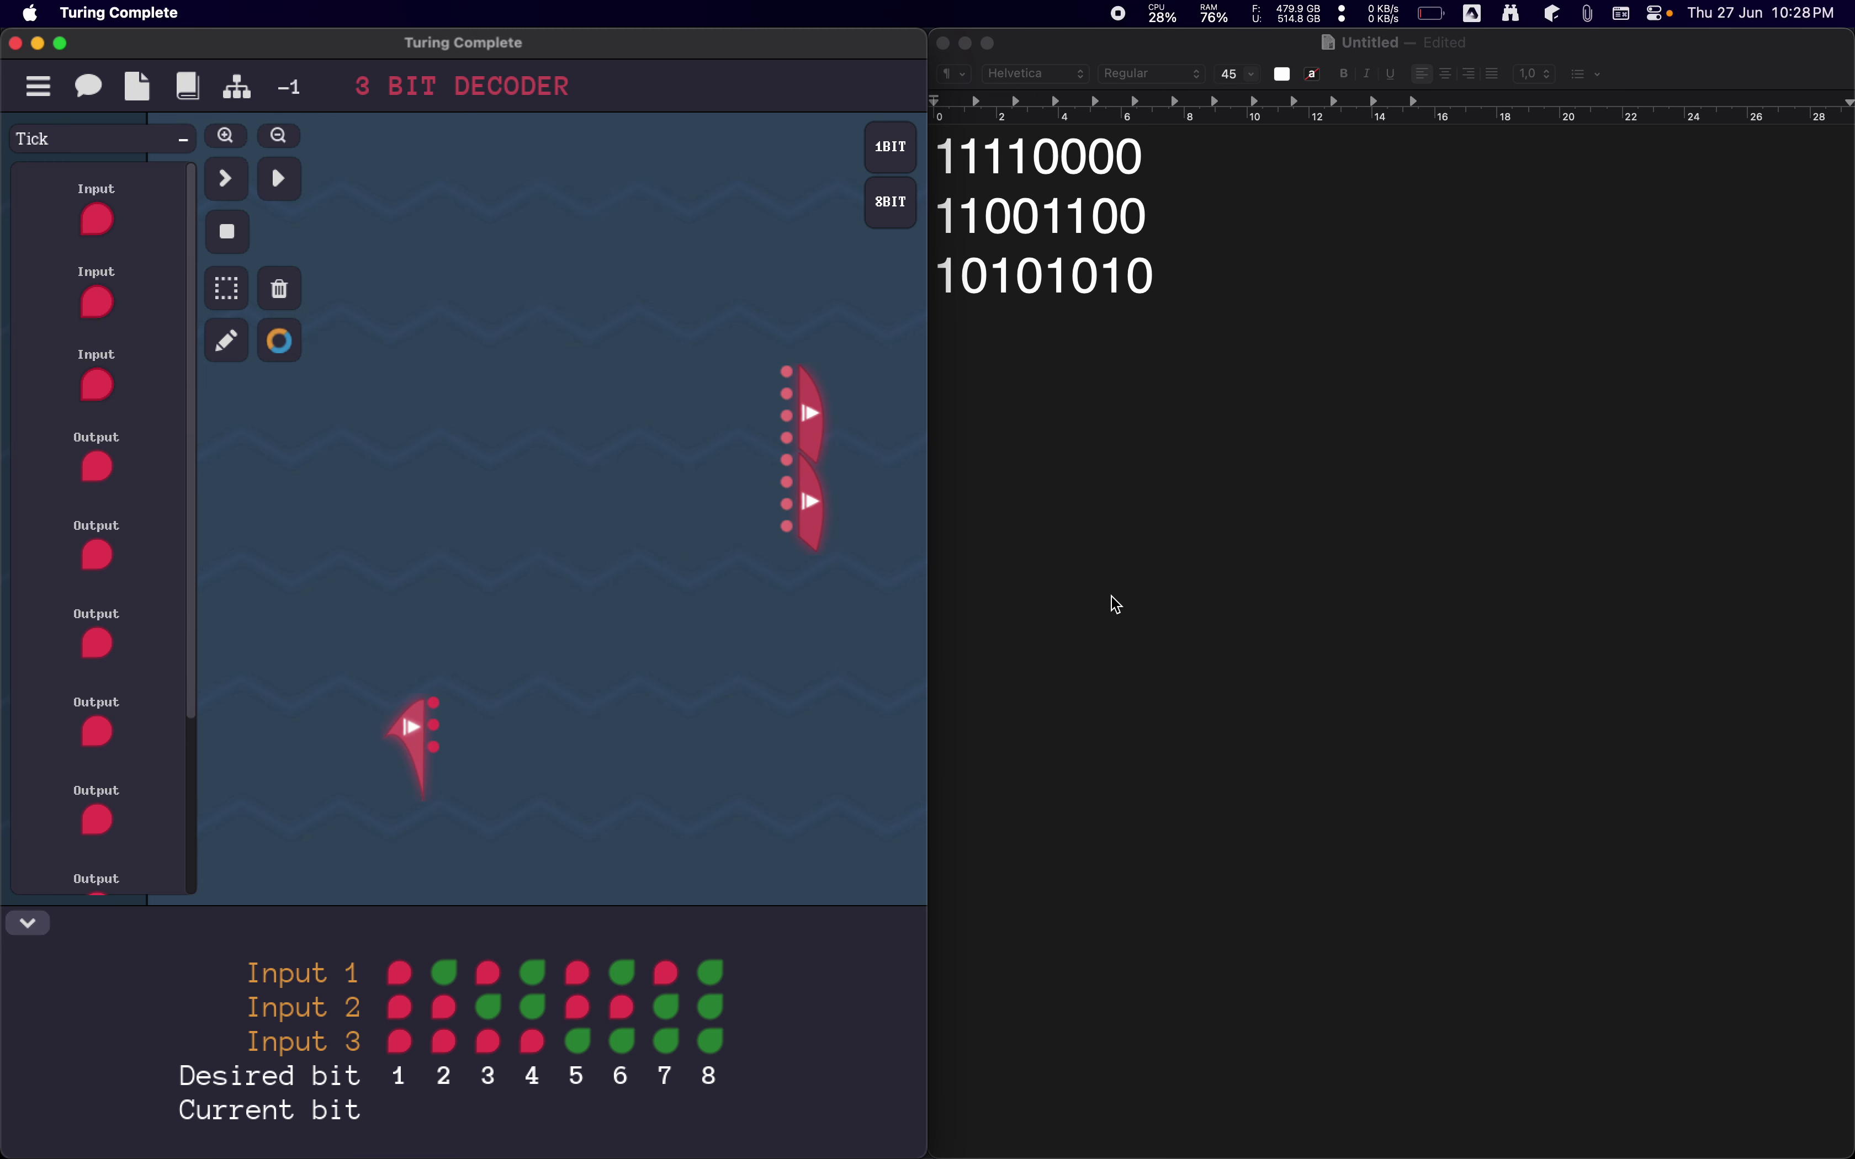
Clear the three bit-pattern rows from the TextEdit notes and go back to the decoder level.
{"action": "left_click", "coordinate": [1117, 605]}
{"action": "key", "text": "super+a"}
{"action": "key", "text": "BackSpace"}
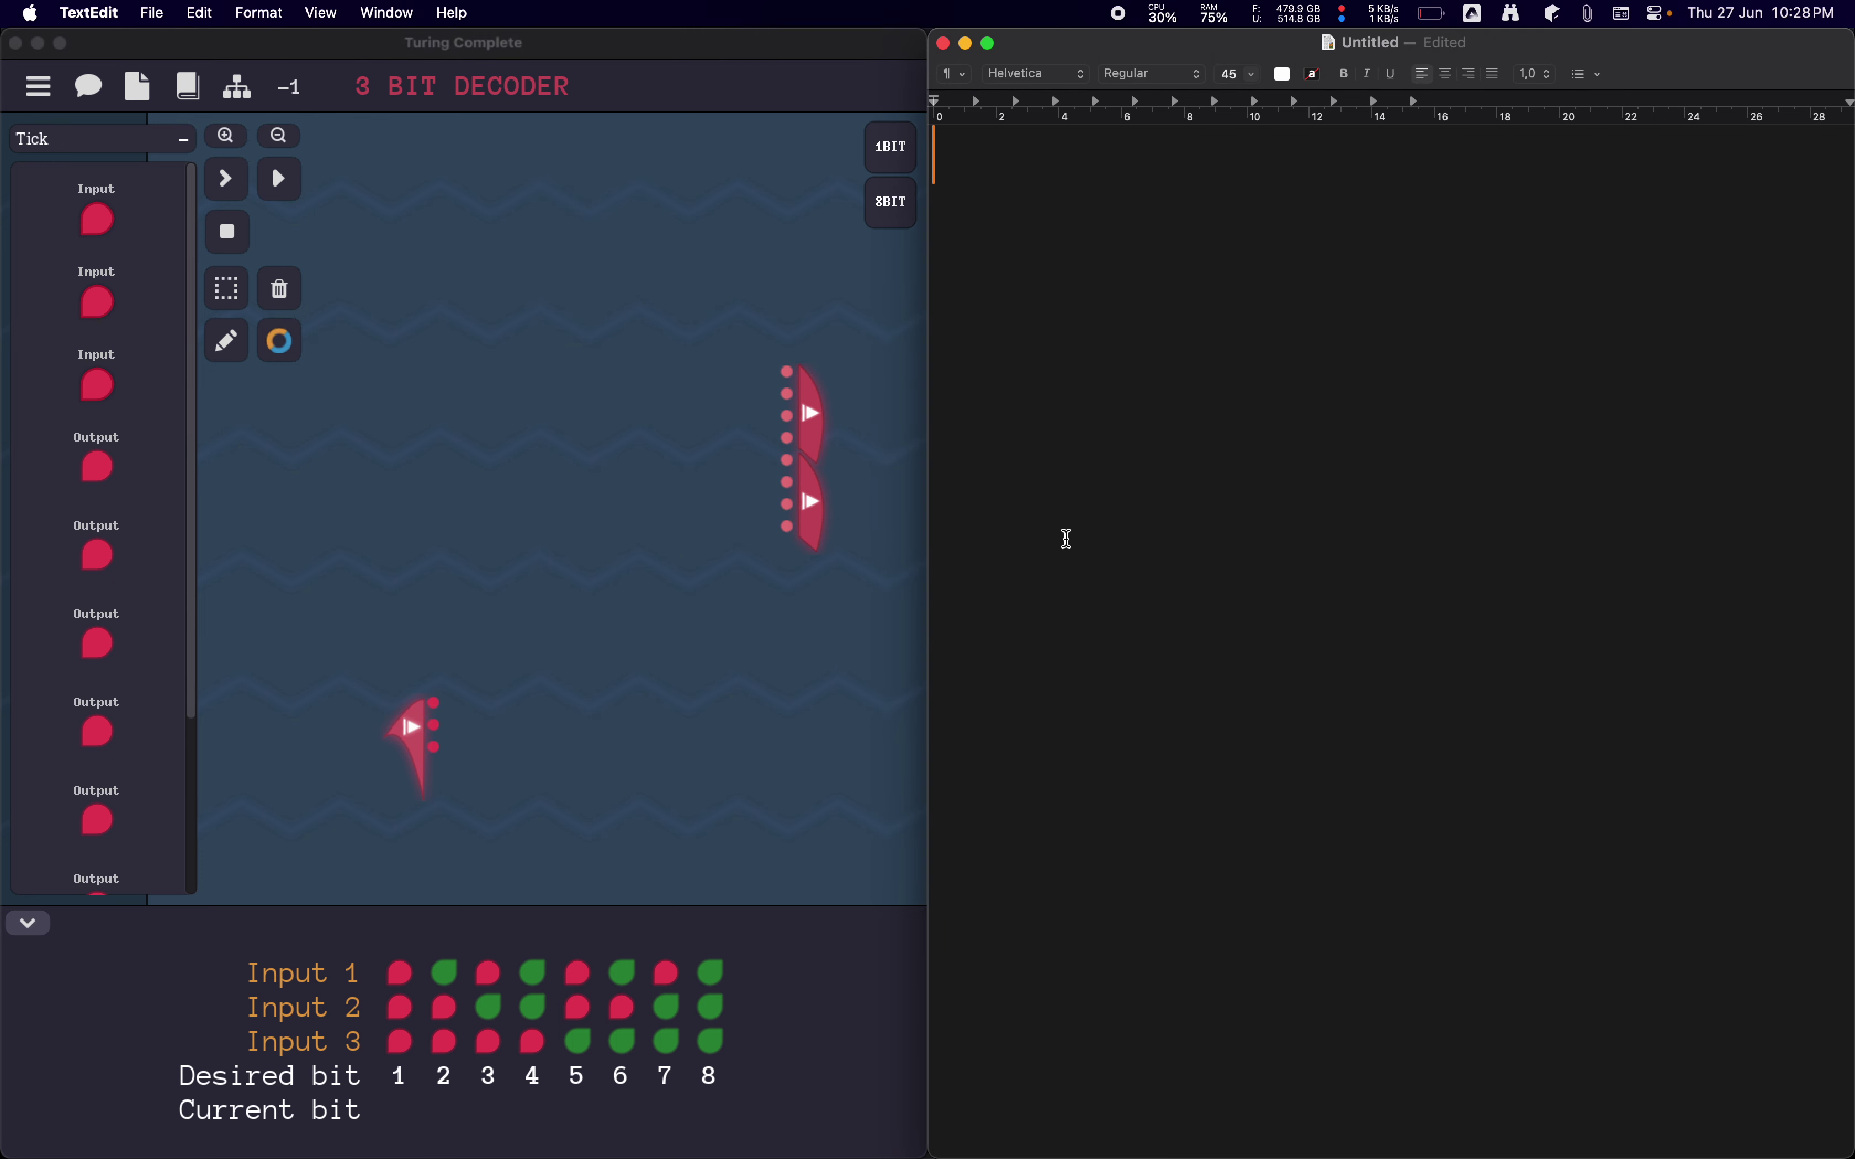
{"action": "left_click", "coordinate": [663, 603]}
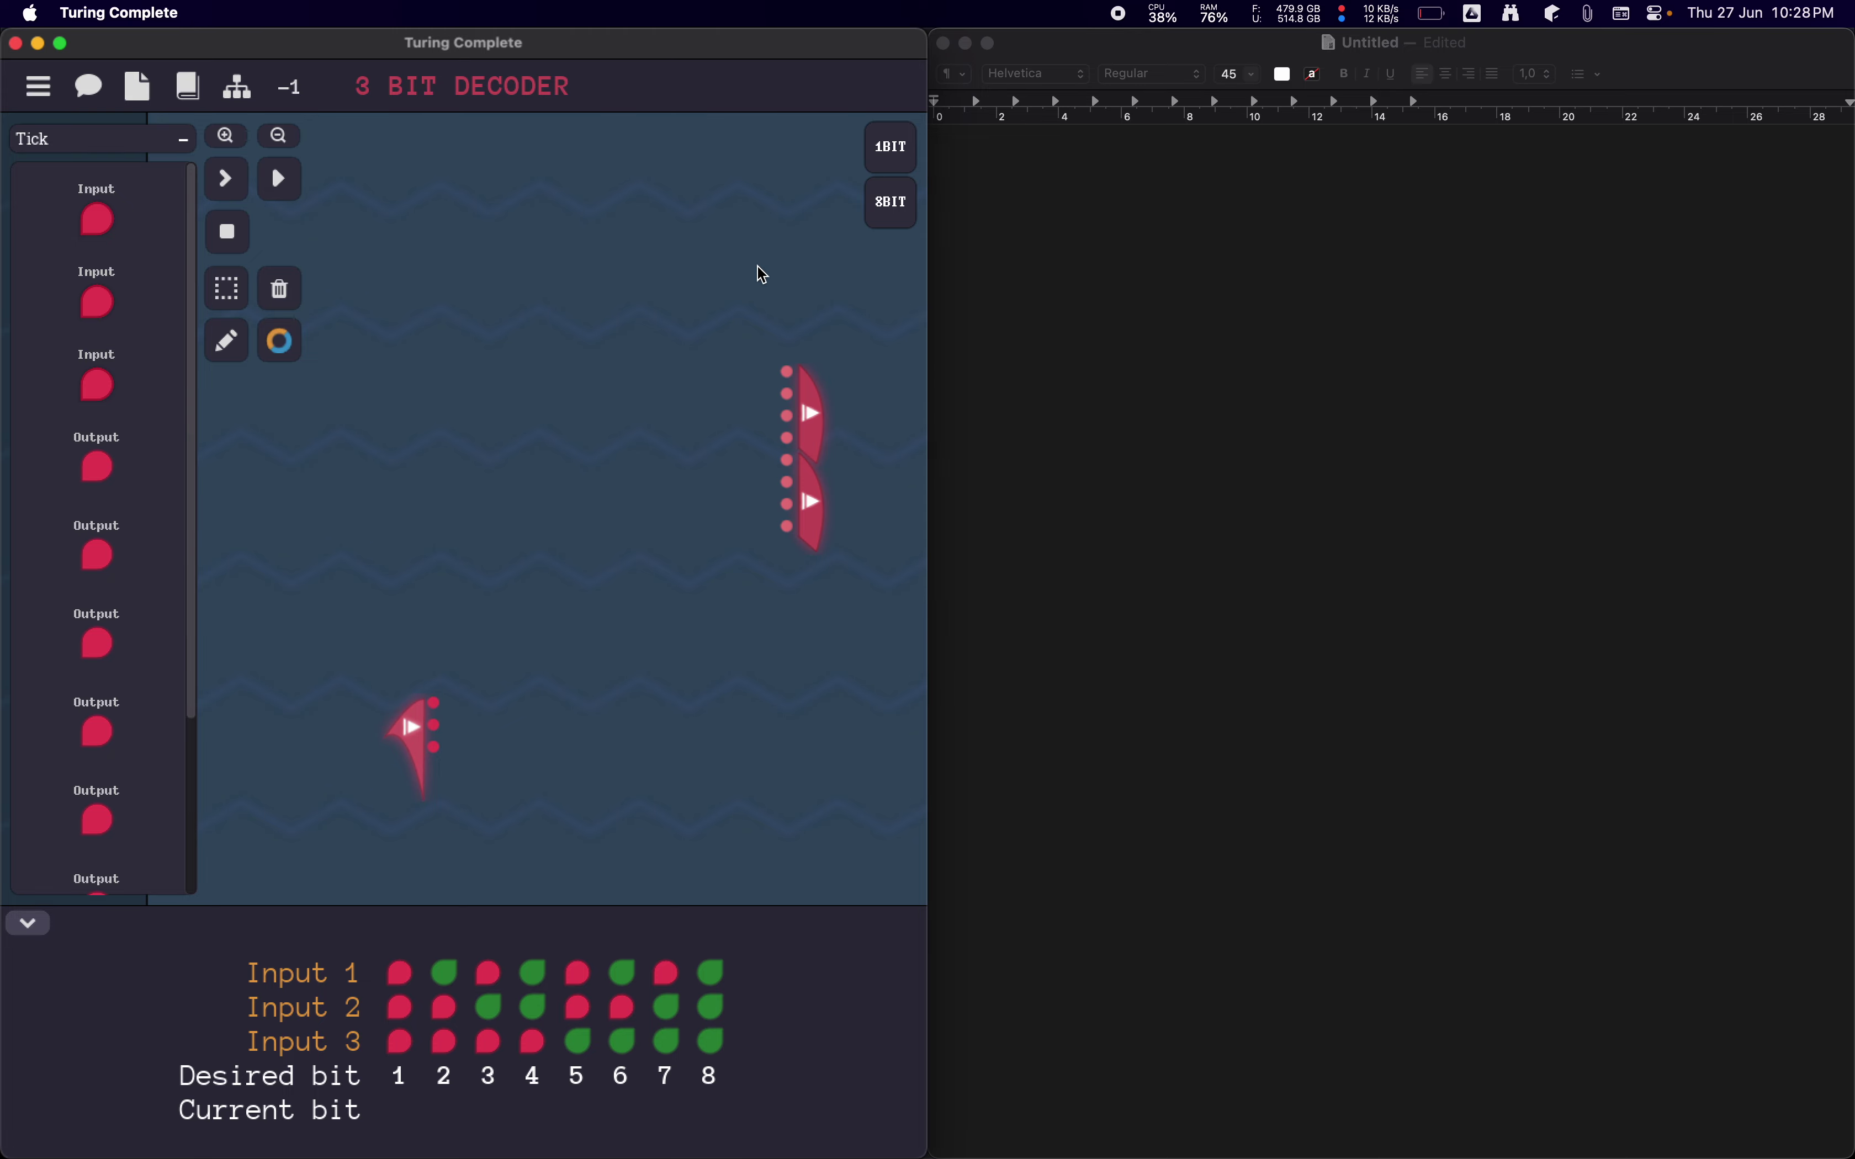
Take the 3 Pin AND gate from the 1BIT group and stack eight copies down the board.
{"action": "mouse_move", "coordinate": [891, 148]}
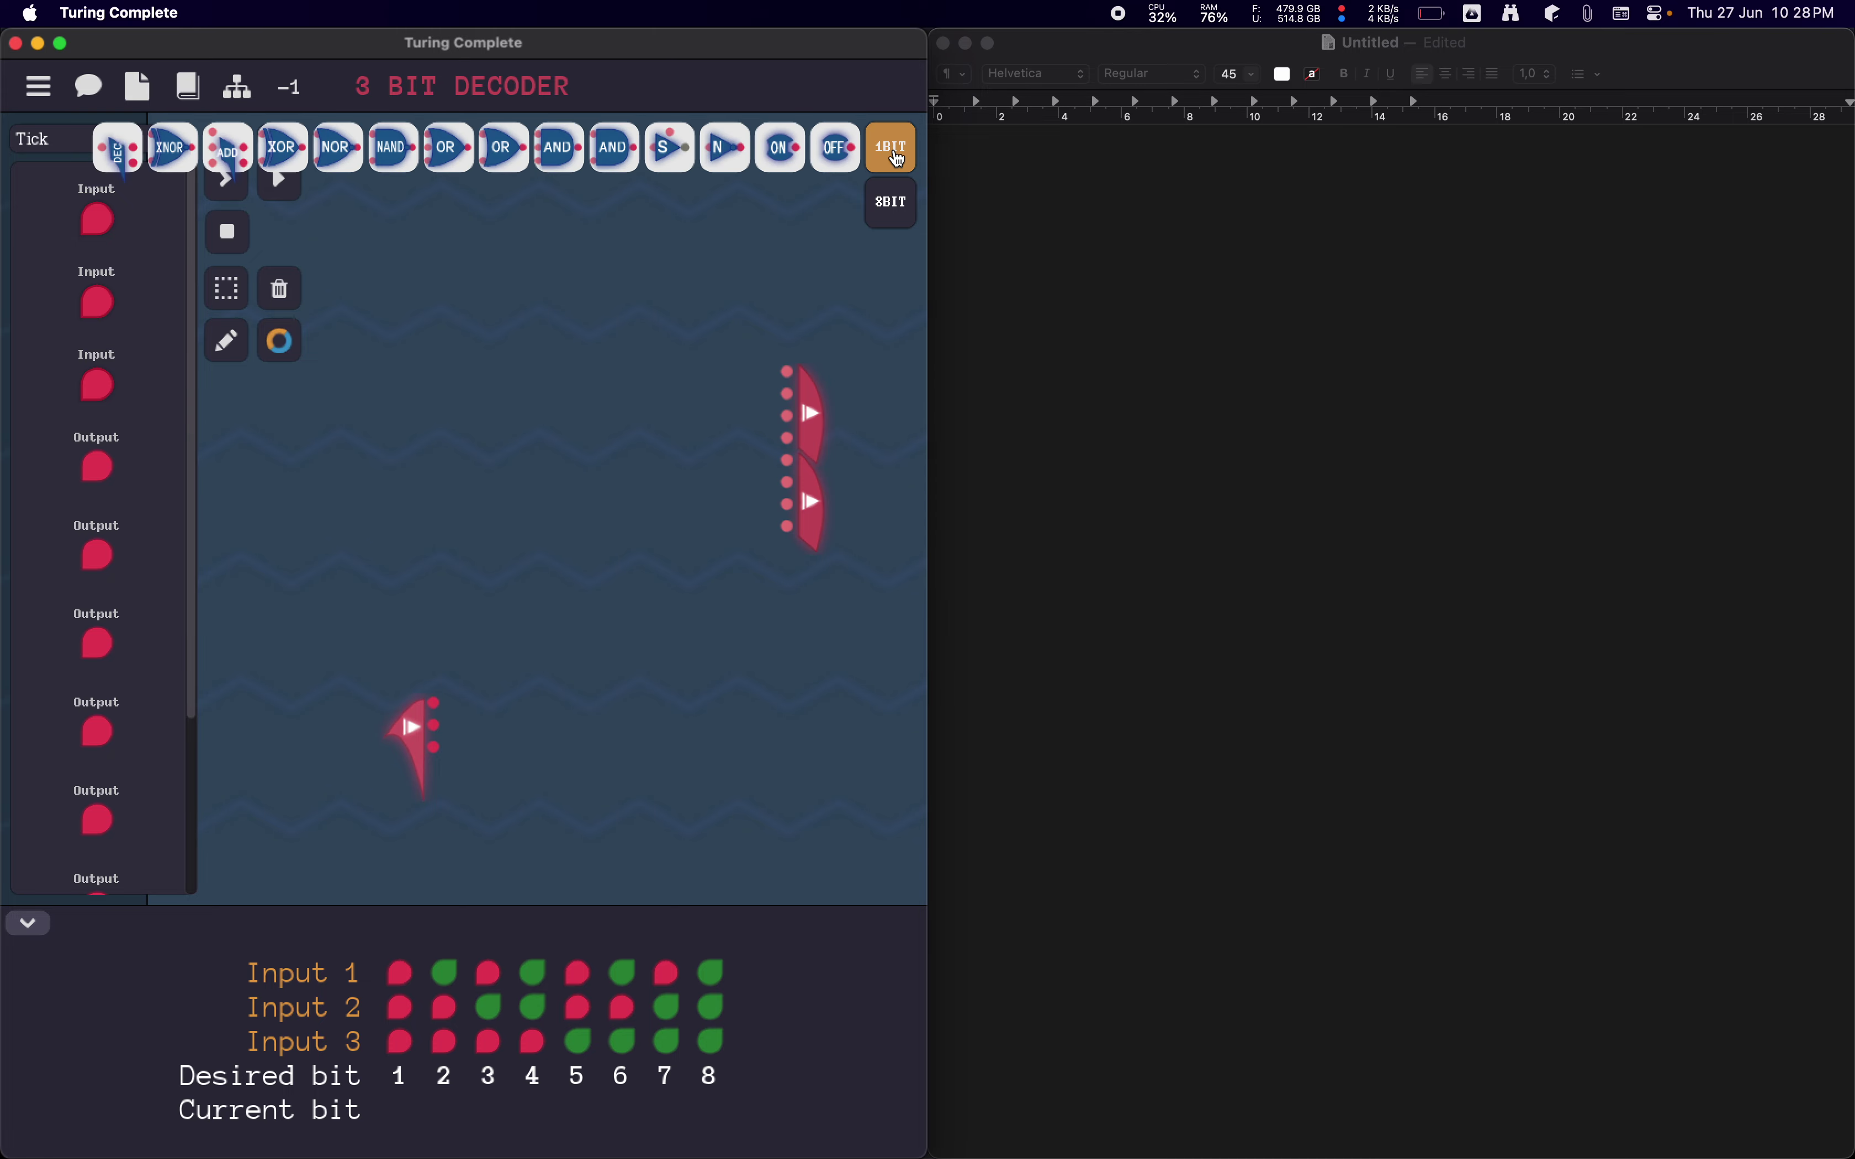
{"action": "left_click", "coordinate": [549, 150]}
{"action": "left_click", "coordinate": [609, 230]}
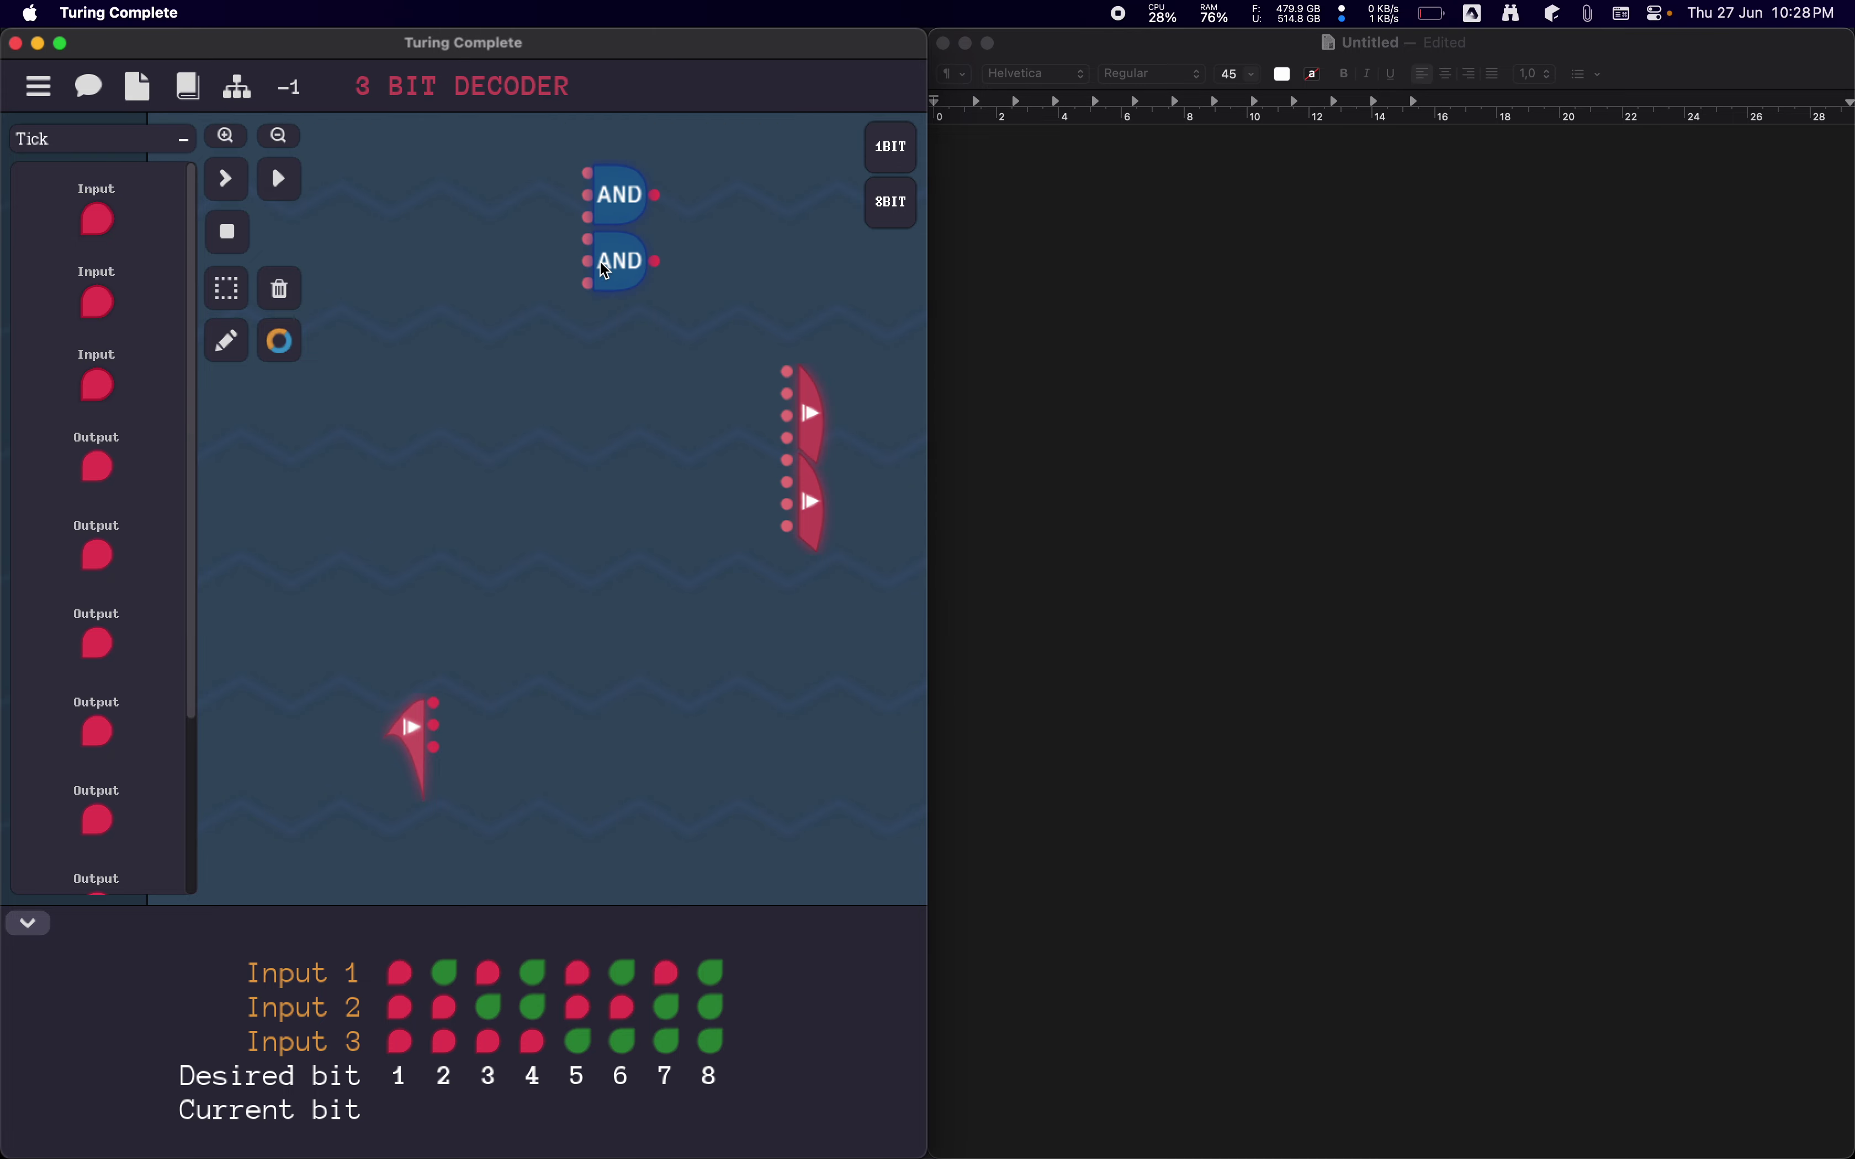
{"action": "left_click", "coordinate": [608, 265]}
{"action": "left_click", "coordinate": [608, 330]}
{"action": "left_click", "coordinate": [608, 402]}
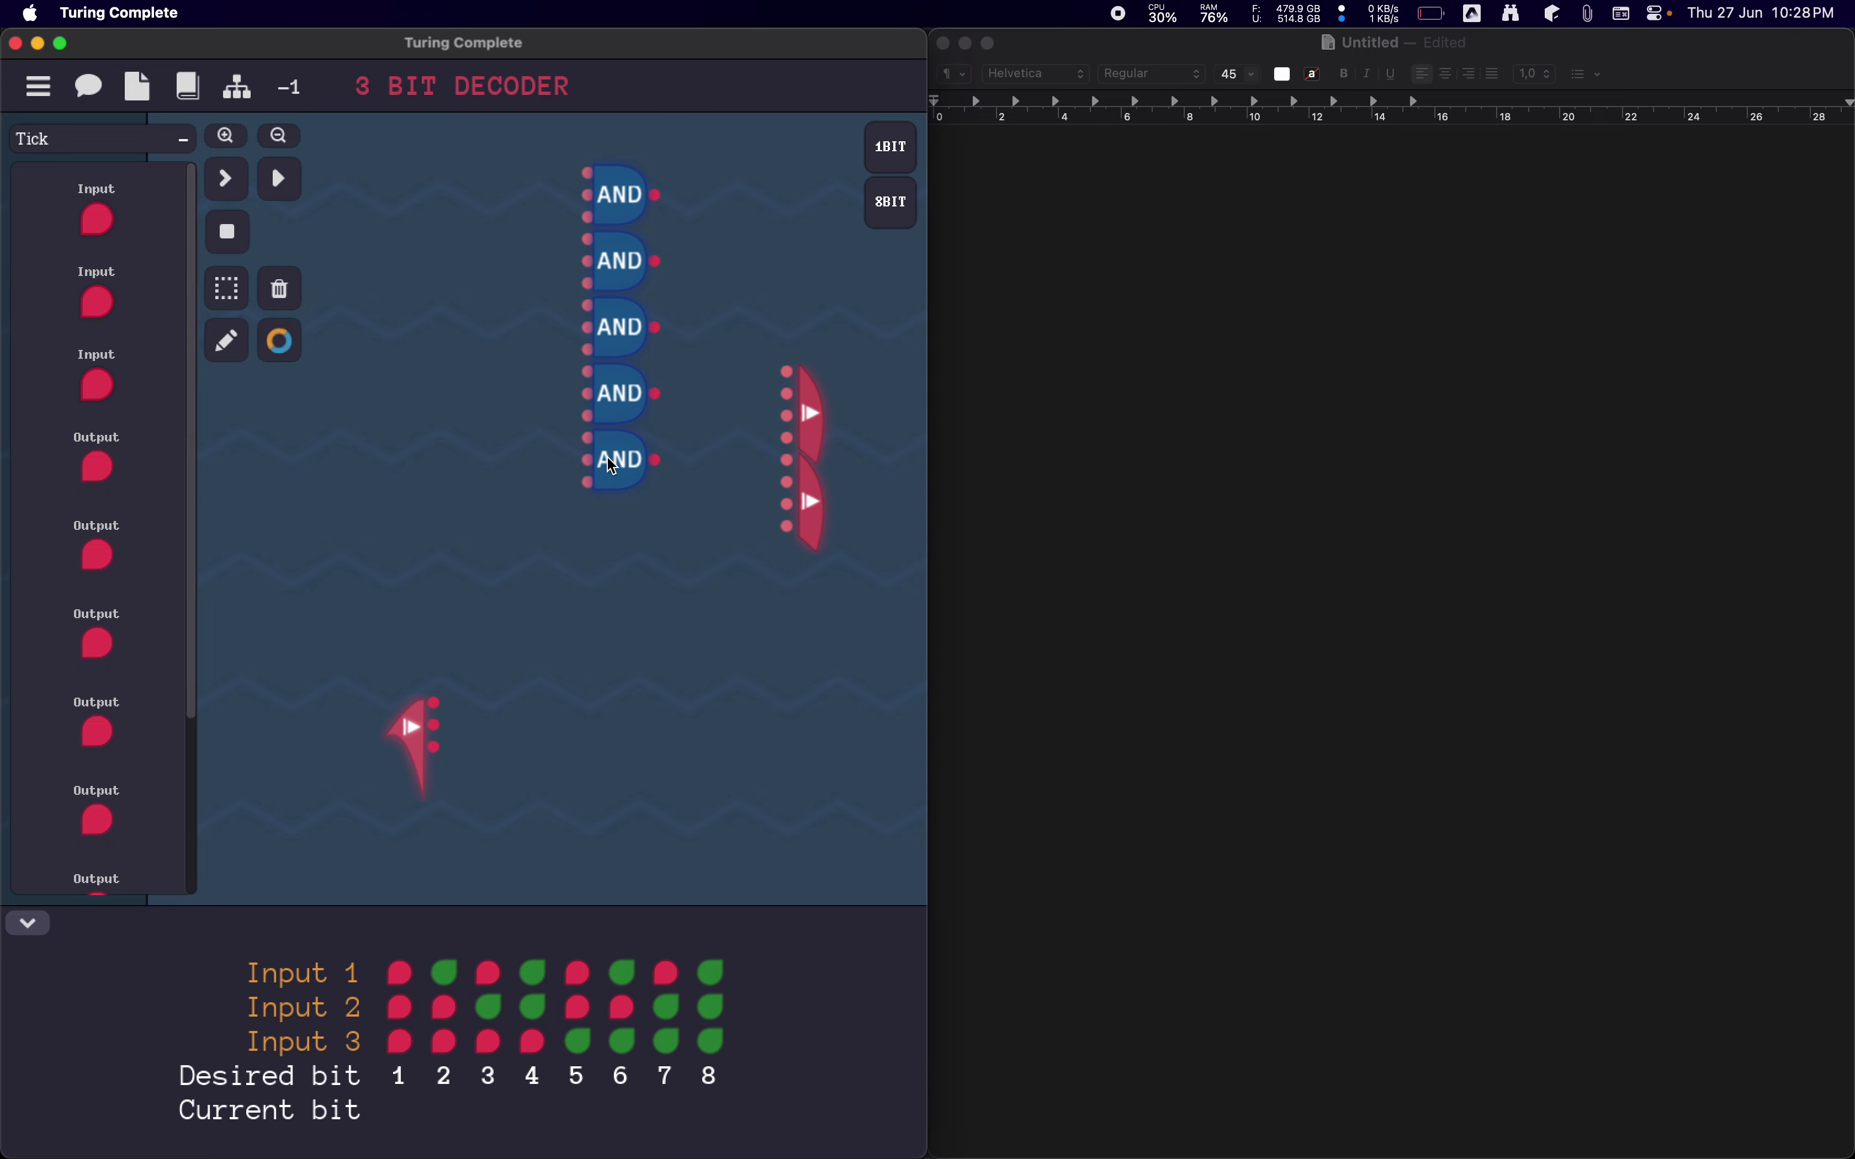
{"action": "left_click", "coordinate": [611, 465]}
{"action": "left_click", "coordinate": [613, 537]}
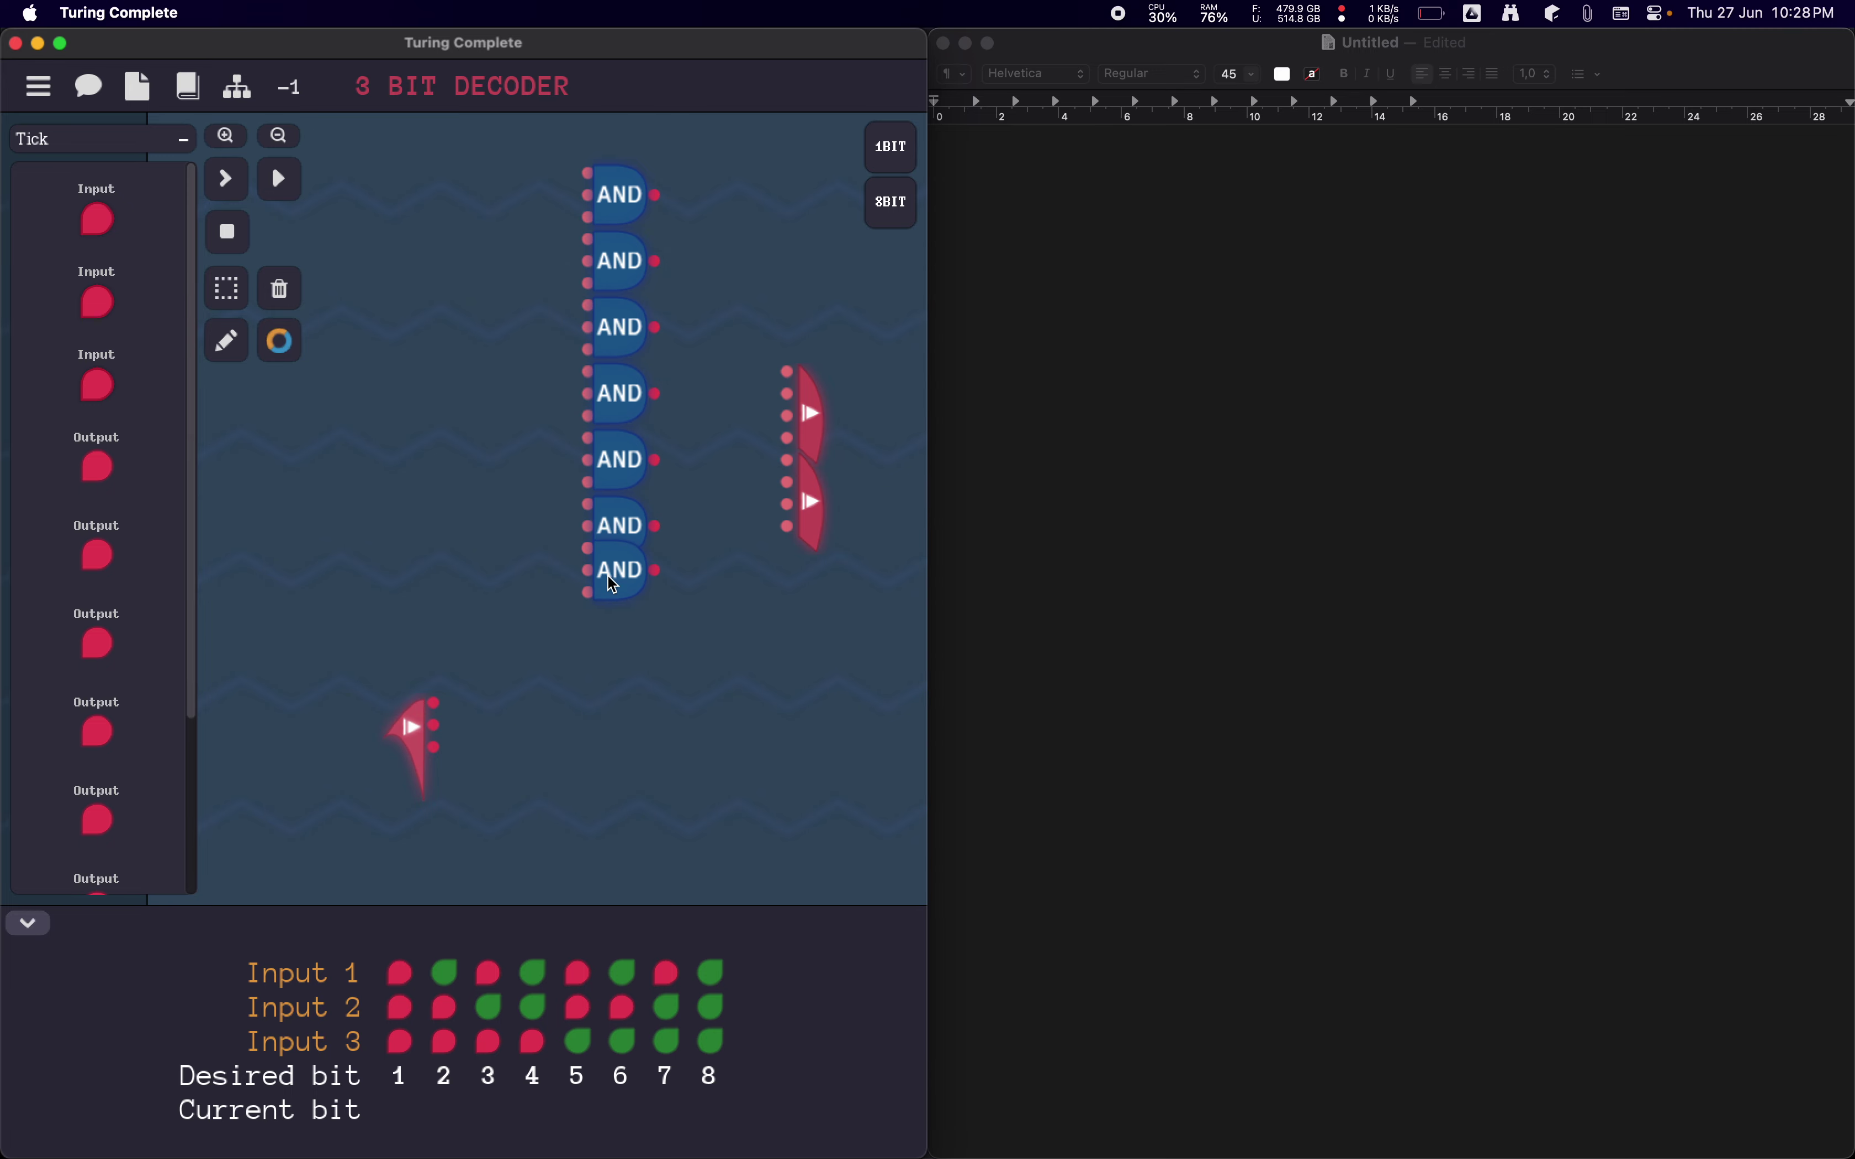
{"action": "left_click", "coordinate": [612, 666]}
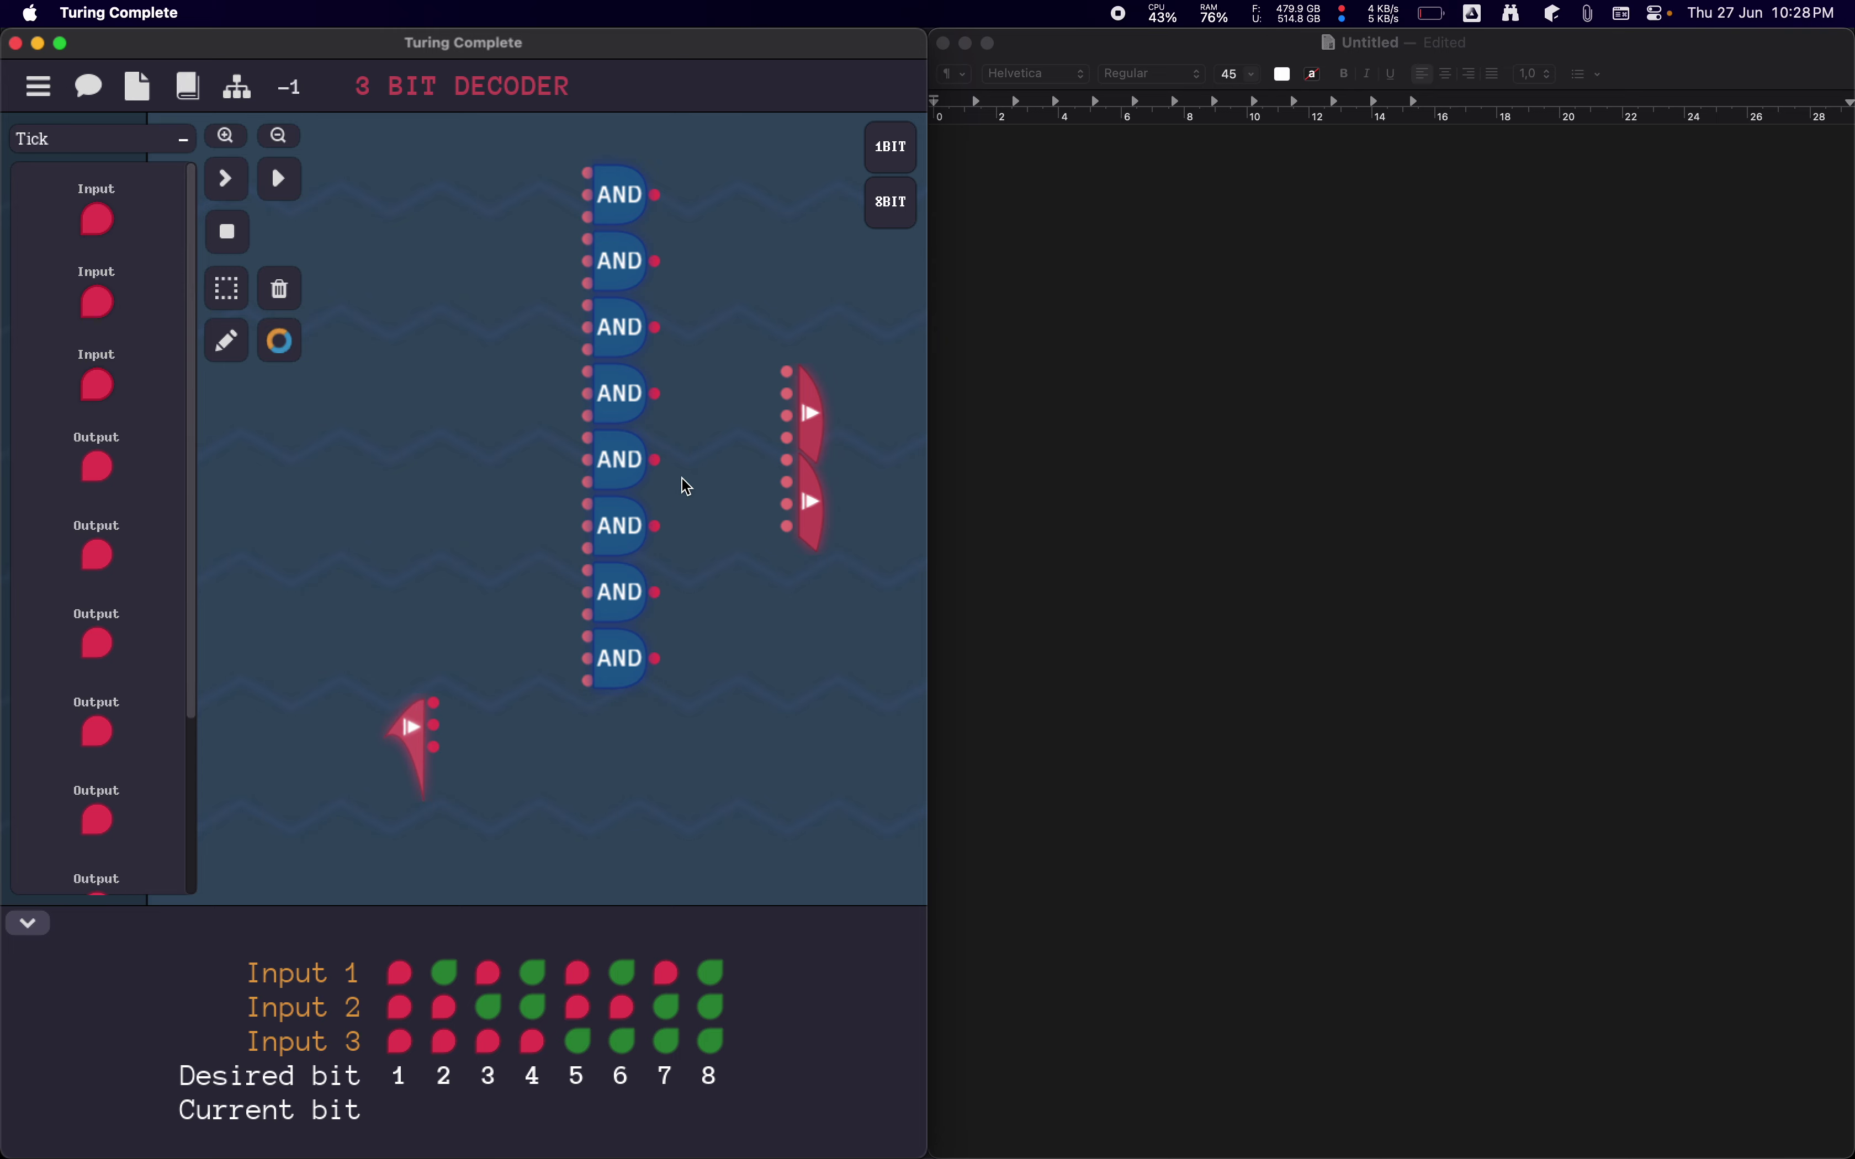
Wire the eight AND gate outputs, top to bottom, to output pins one through eight.
{"action": "mouse_move", "coordinate": [657, 195]}
{"action": "left_mouse_down"}
{"action": "mouse_move", "coordinate": [749, 295]}
{"action": "mouse_move", "coordinate": [787, 373]}
{"action": "left_mouse_up"}
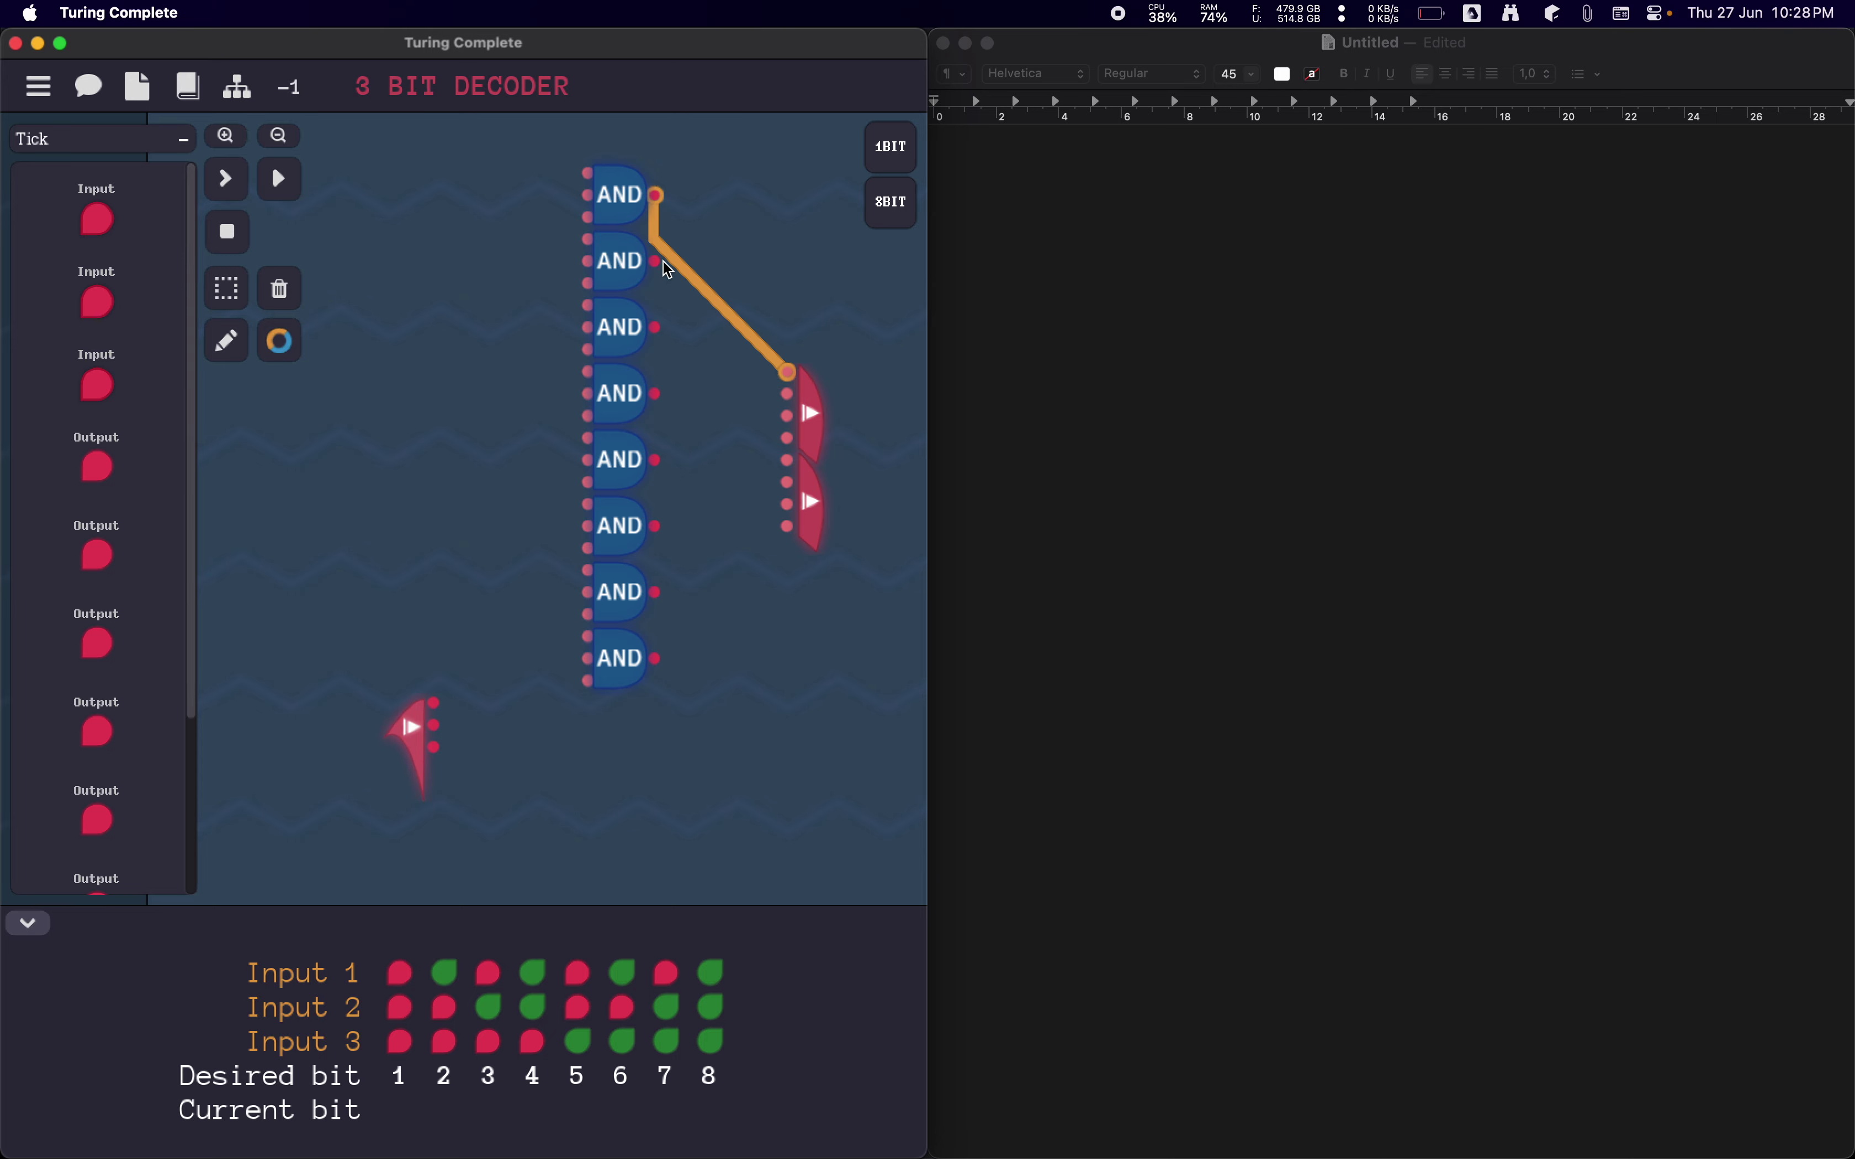
{"action": "mouse_move", "coordinate": [657, 262]}
{"action": "left_mouse_down"}
{"action": "mouse_move", "coordinate": [736, 364]}
{"action": "mouse_move", "coordinate": [788, 394]}
{"action": "left_mouse_up"}
{"action": "mouse_move", "coordinate": [658, 327]}
{"action": "left_mouse_down"}
{"action": "mouse_move", "coordinate": [745, 364]}
{"action": "mouse_move", "coordinate": [788, 416]}
{"action": "left_mouse_up"}
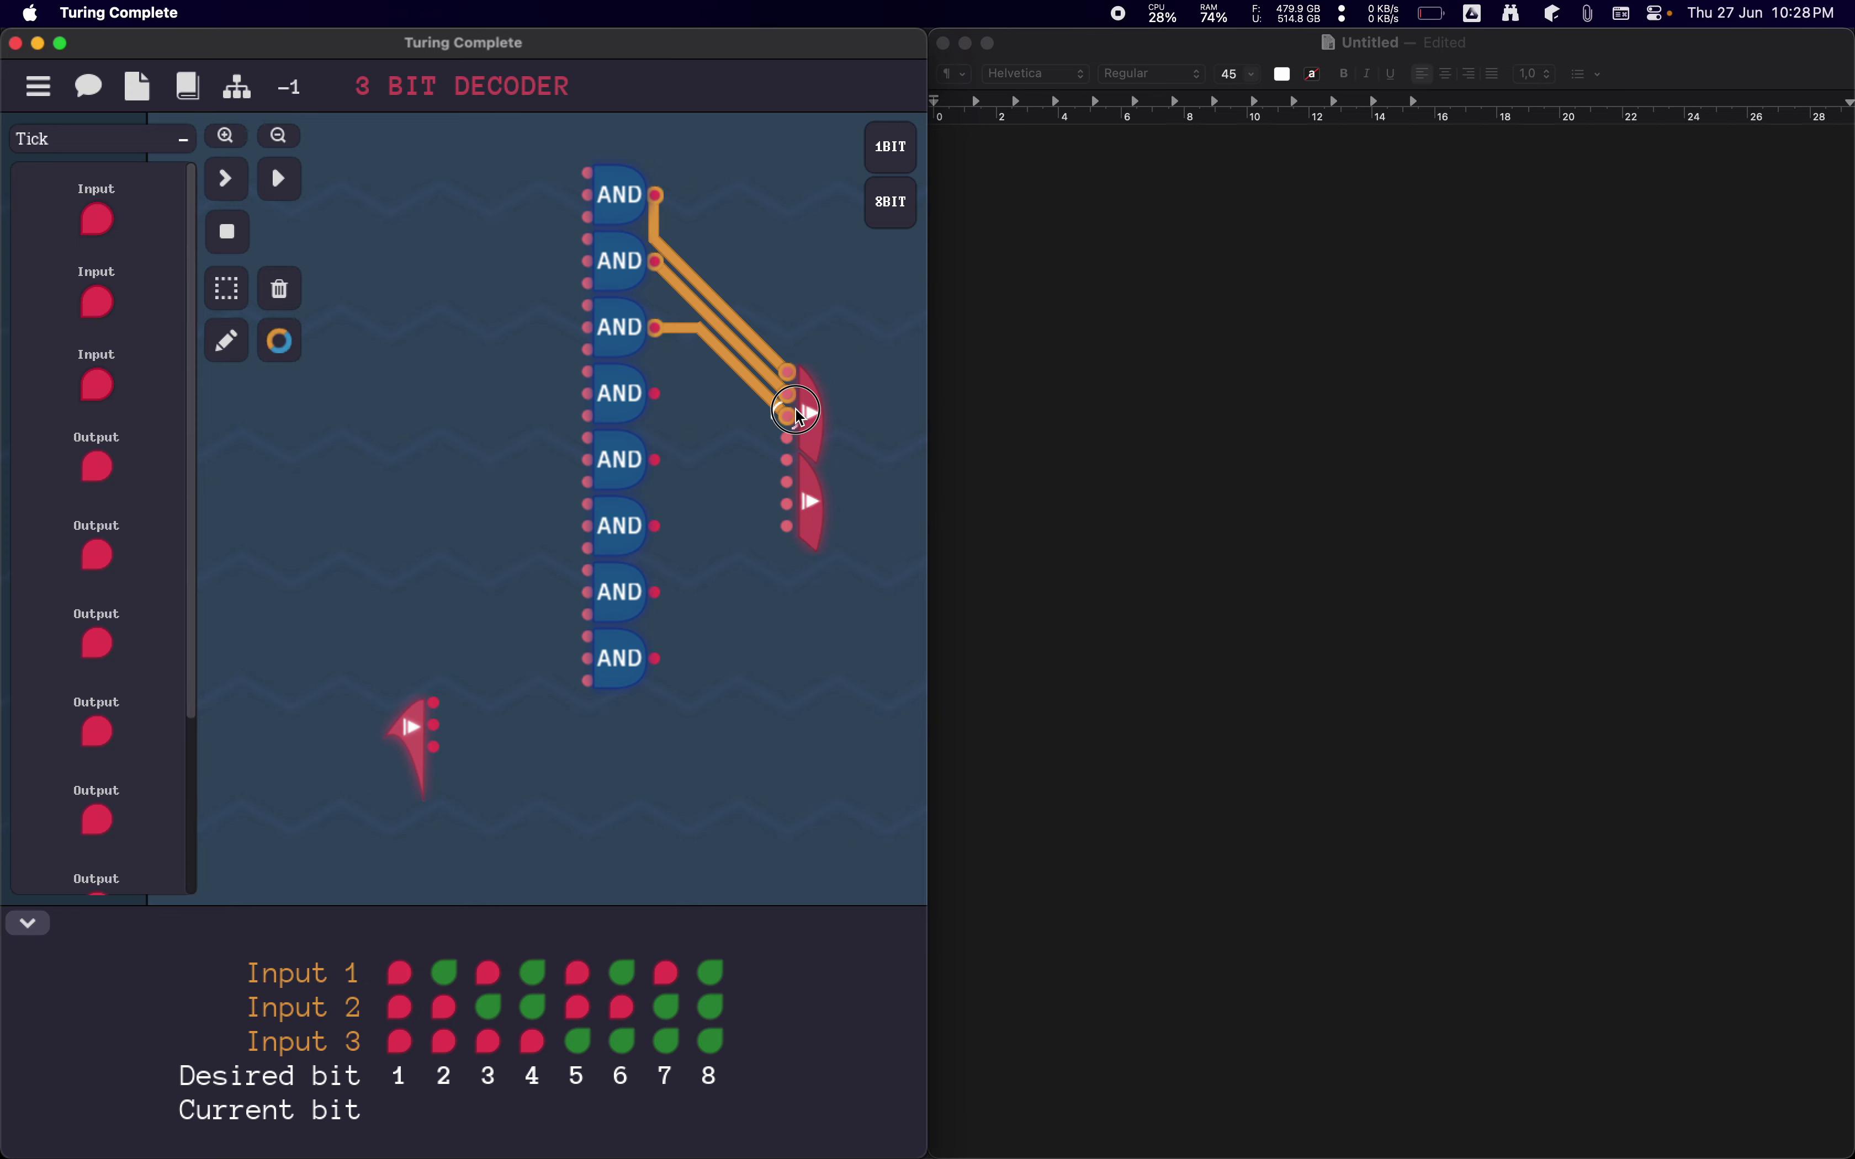
{"action": "left_click_drag", "start_coordinate": [663, 397], "coordinate": [788, 439]}
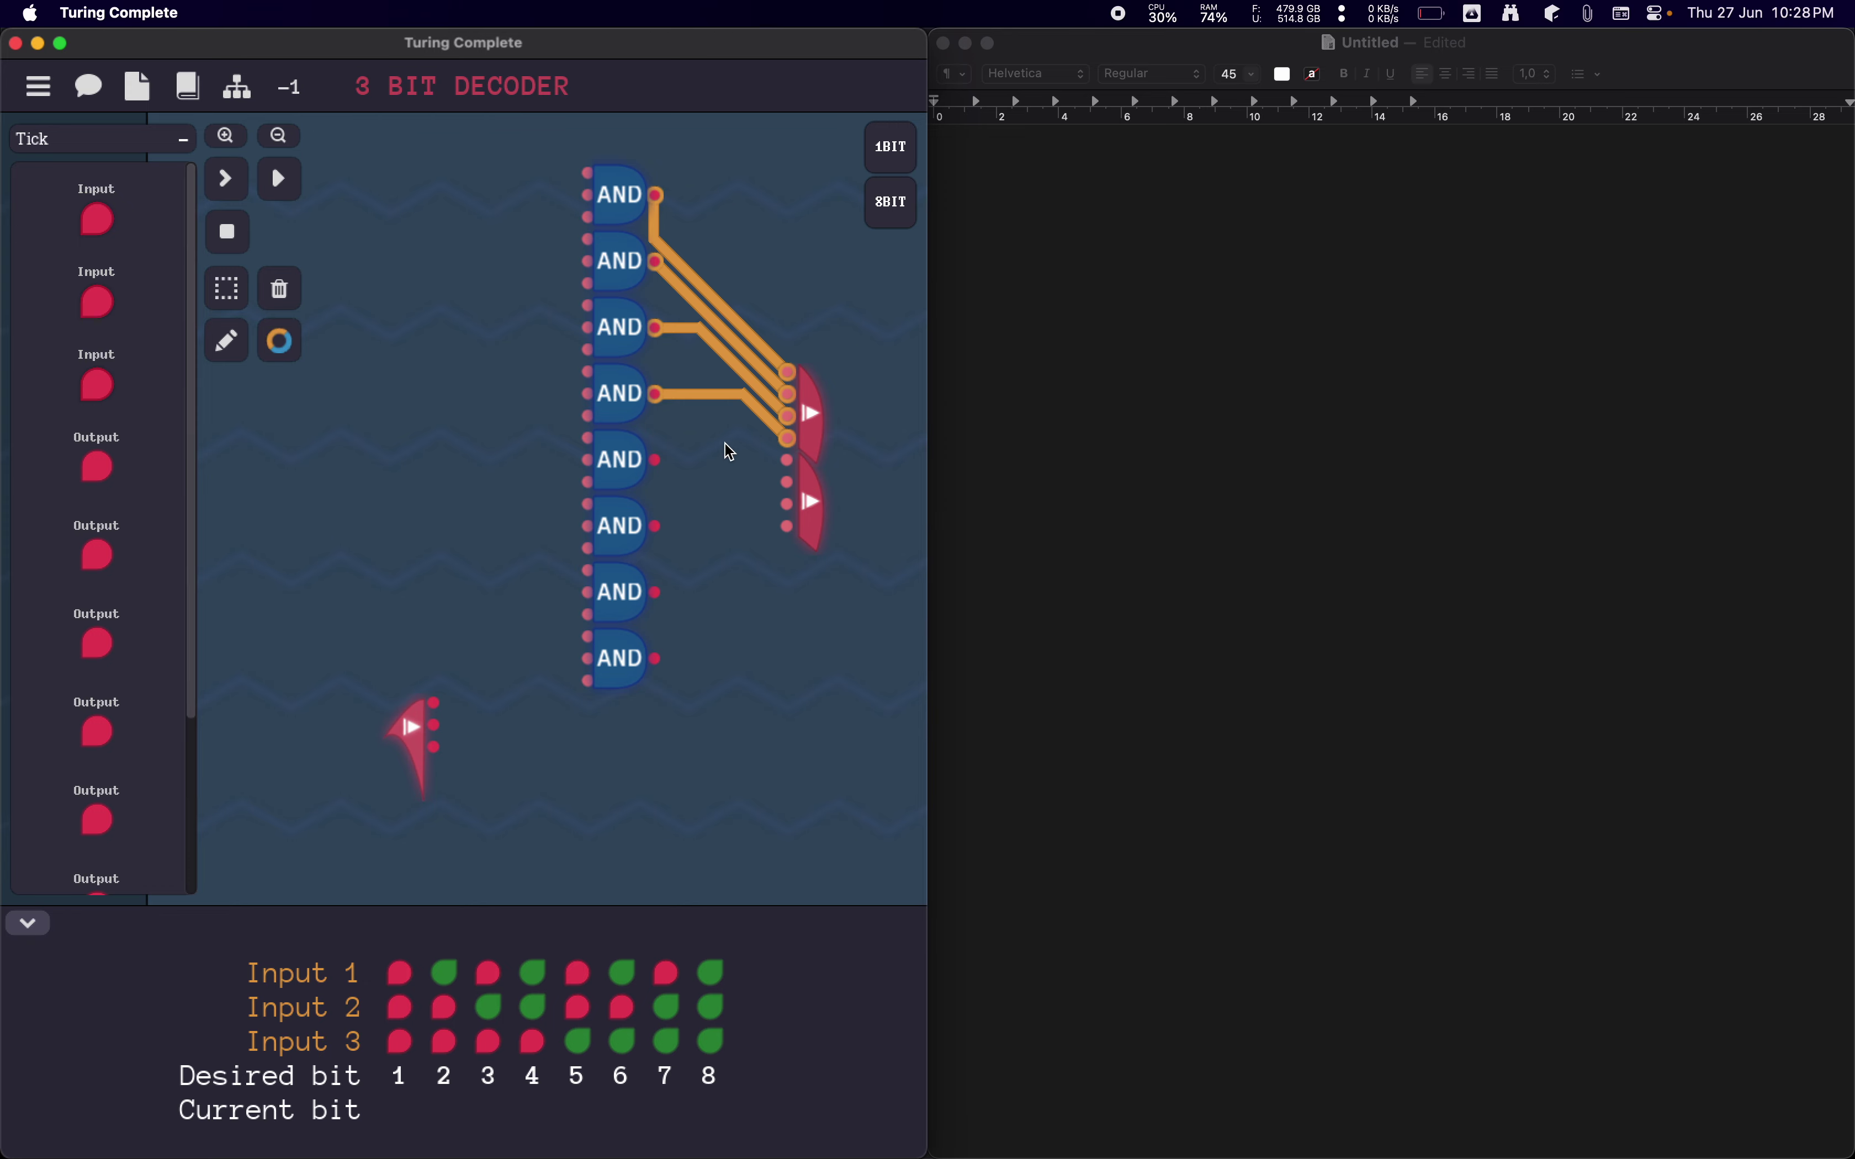
{"action": "mouse_move", "coordinate": [658, 459]}
{"action": "left_mouse_down"}
{"action": "mouse_move", "coordinate": [805, 464]}
{"action": "mouse_move", "coordinate": [789, 459]}
{"action": "left_mouse_up"}
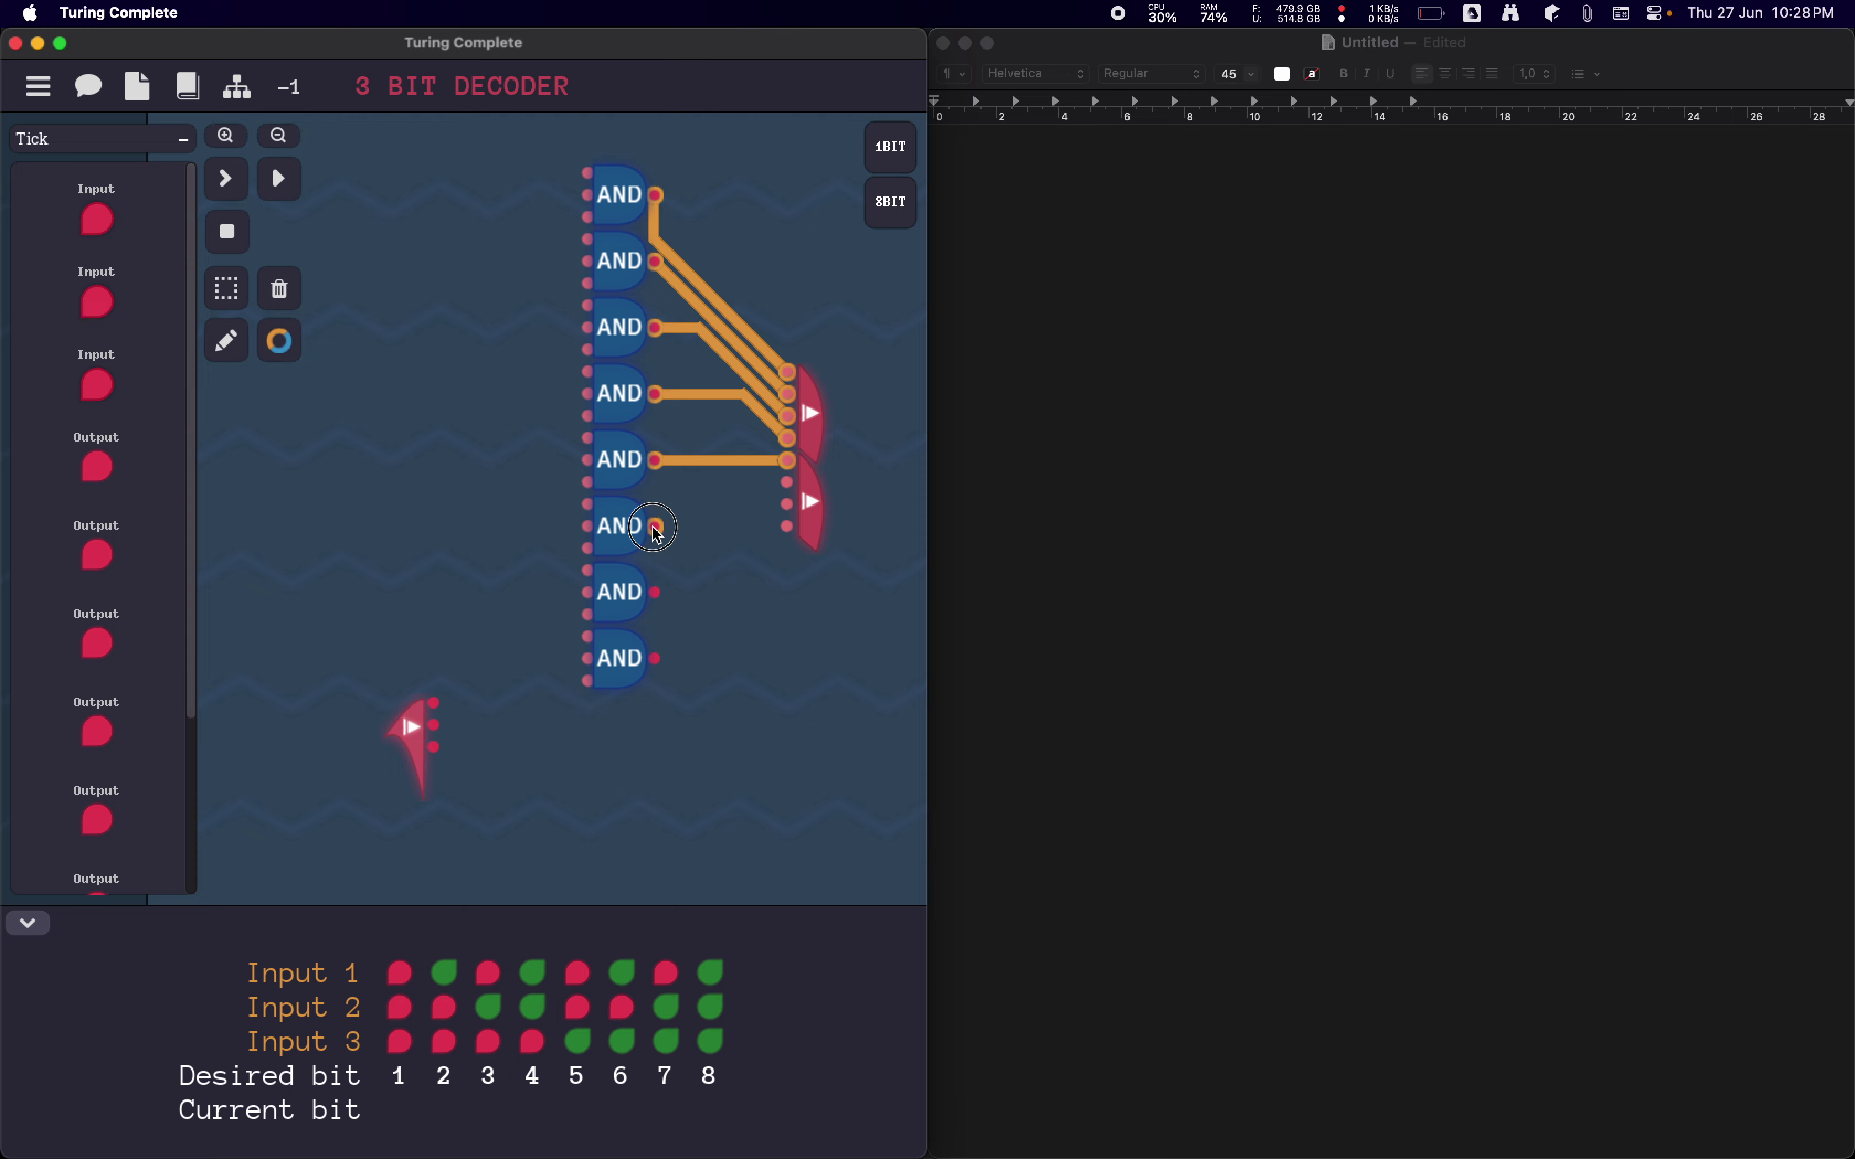
{"action": "mouse_move", "coordinate": [658, 526]}
{"action": "left_mouse_down"}
{"action": "mouse_move", "coordinate": [805, 502]}
{"action": "mouse_move", "coordinate": [794, 489]}
{"action": "left_mouse_up"}
{"action": "left_click_drag", "start_coordinate": [657, 592], "coordinate": [788, 503]}
{"action": "left_click_drag", "start_coordinate": [651, 659], "coordinate": [788, 526]}
Switch to Chrome's '3 bit decoder diagram' image results and preview the Jotrin and Javatpoint diagrams.
{"action": "key", "text": "ctrl+Up"}
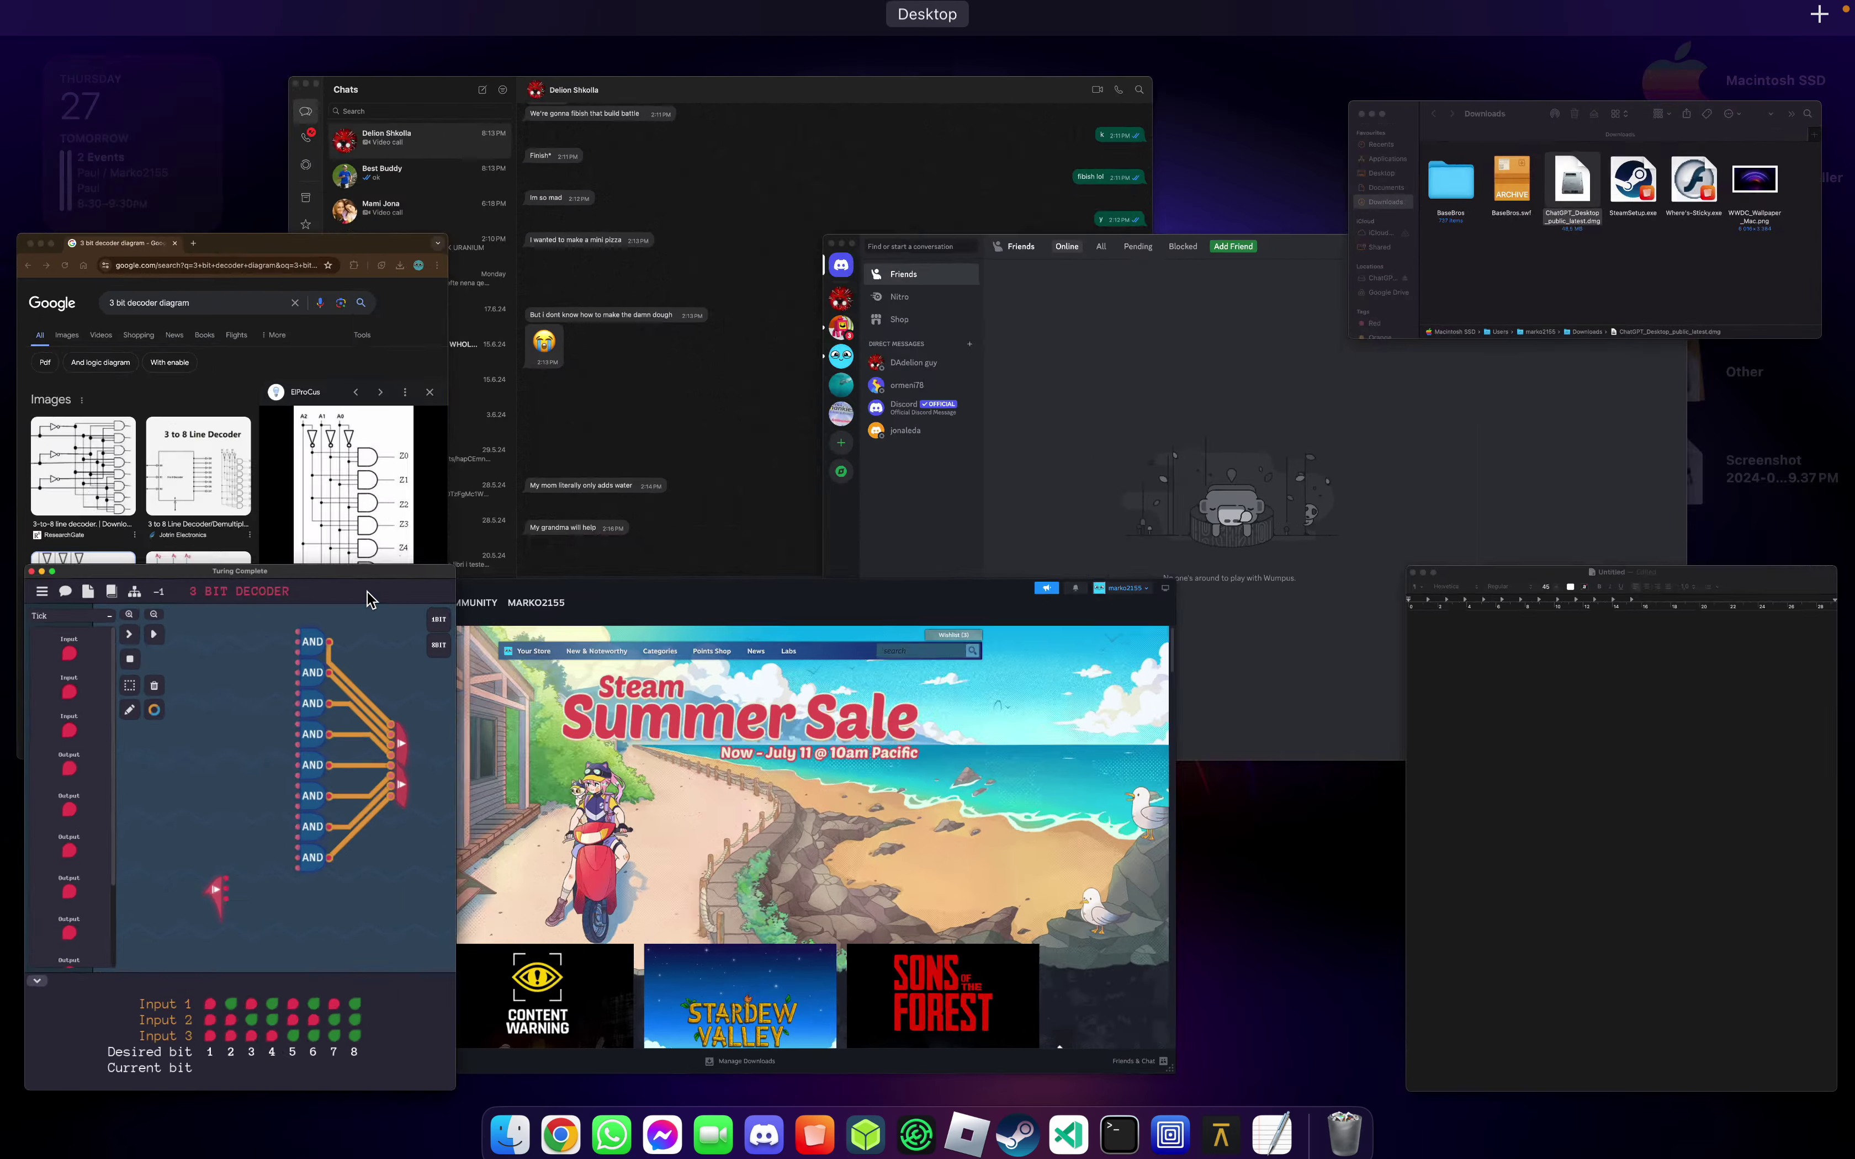
{"action": "left_click", "coordinate": [183, 521]}
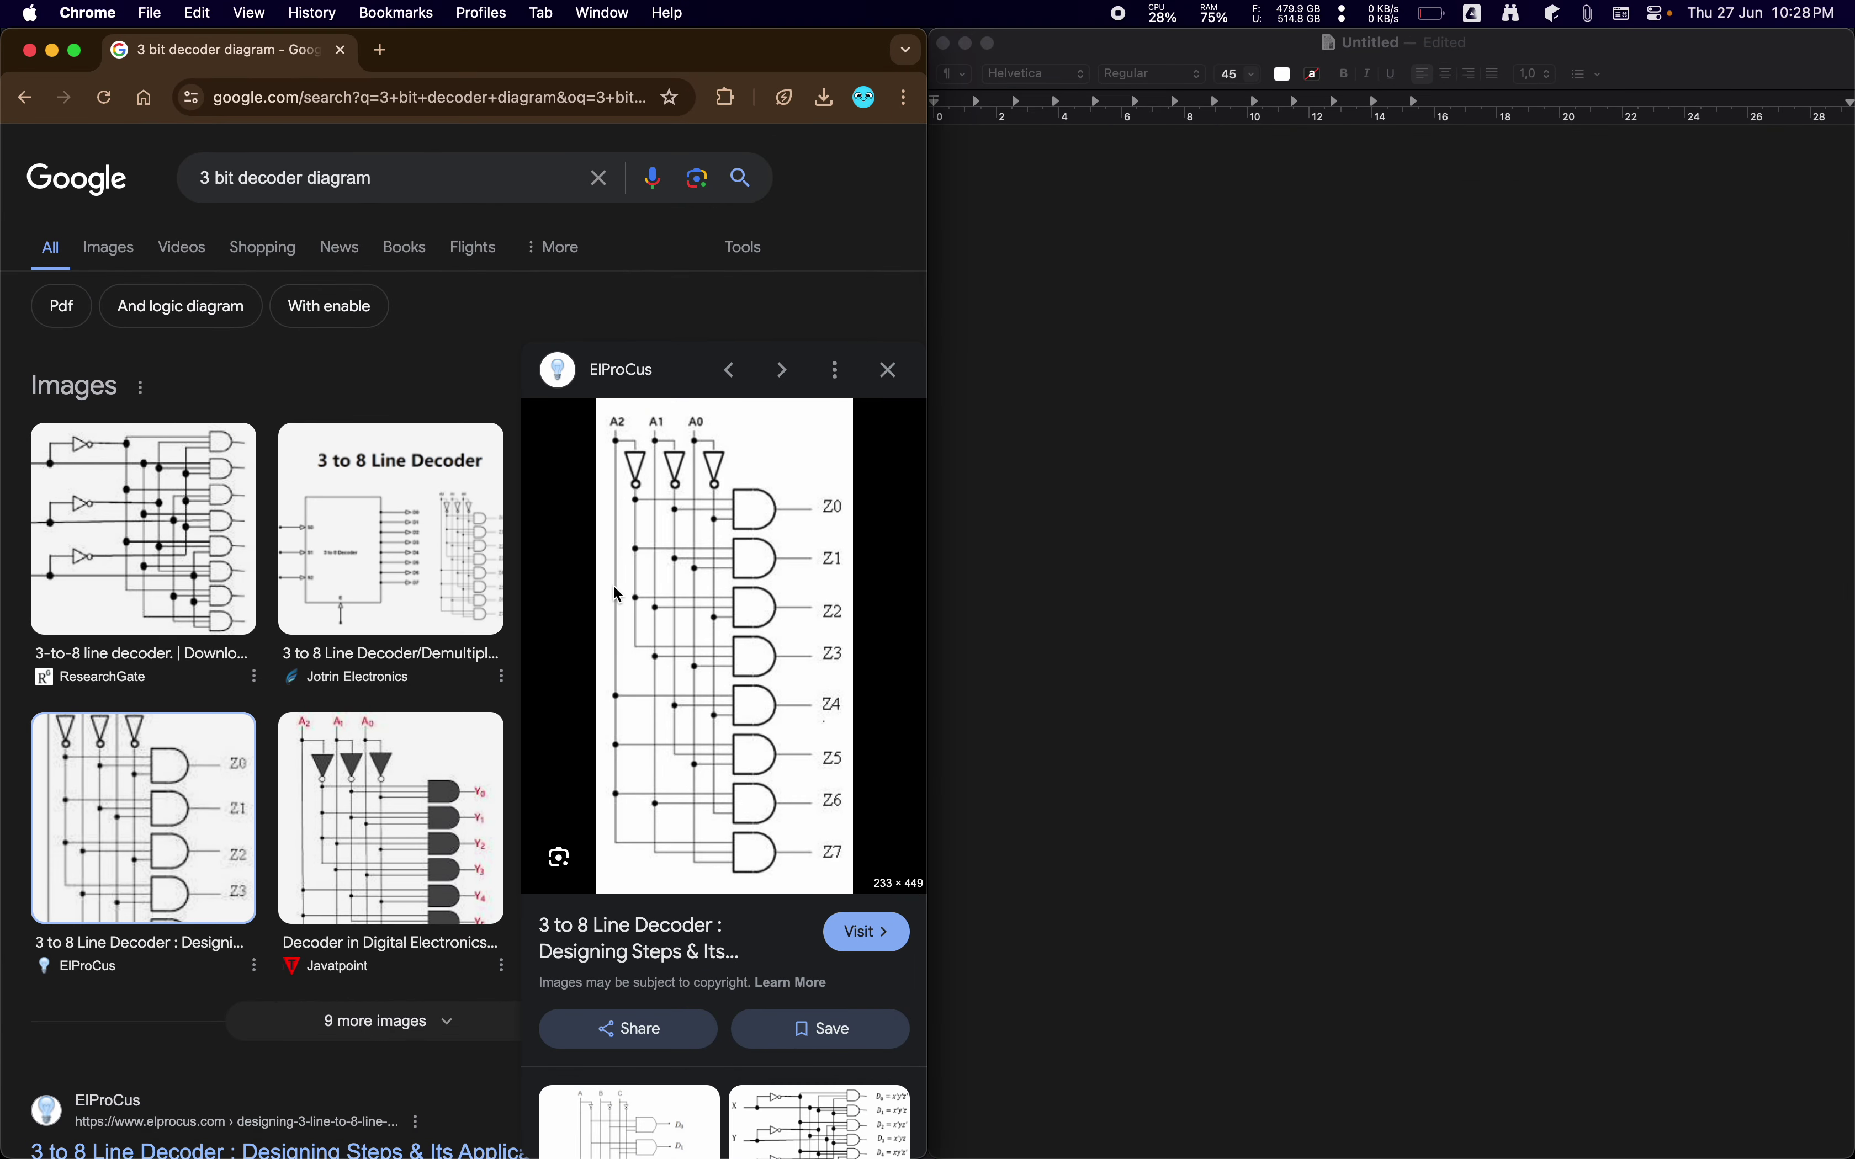
{"action": "left_click", "coordinate": [414, 545]}
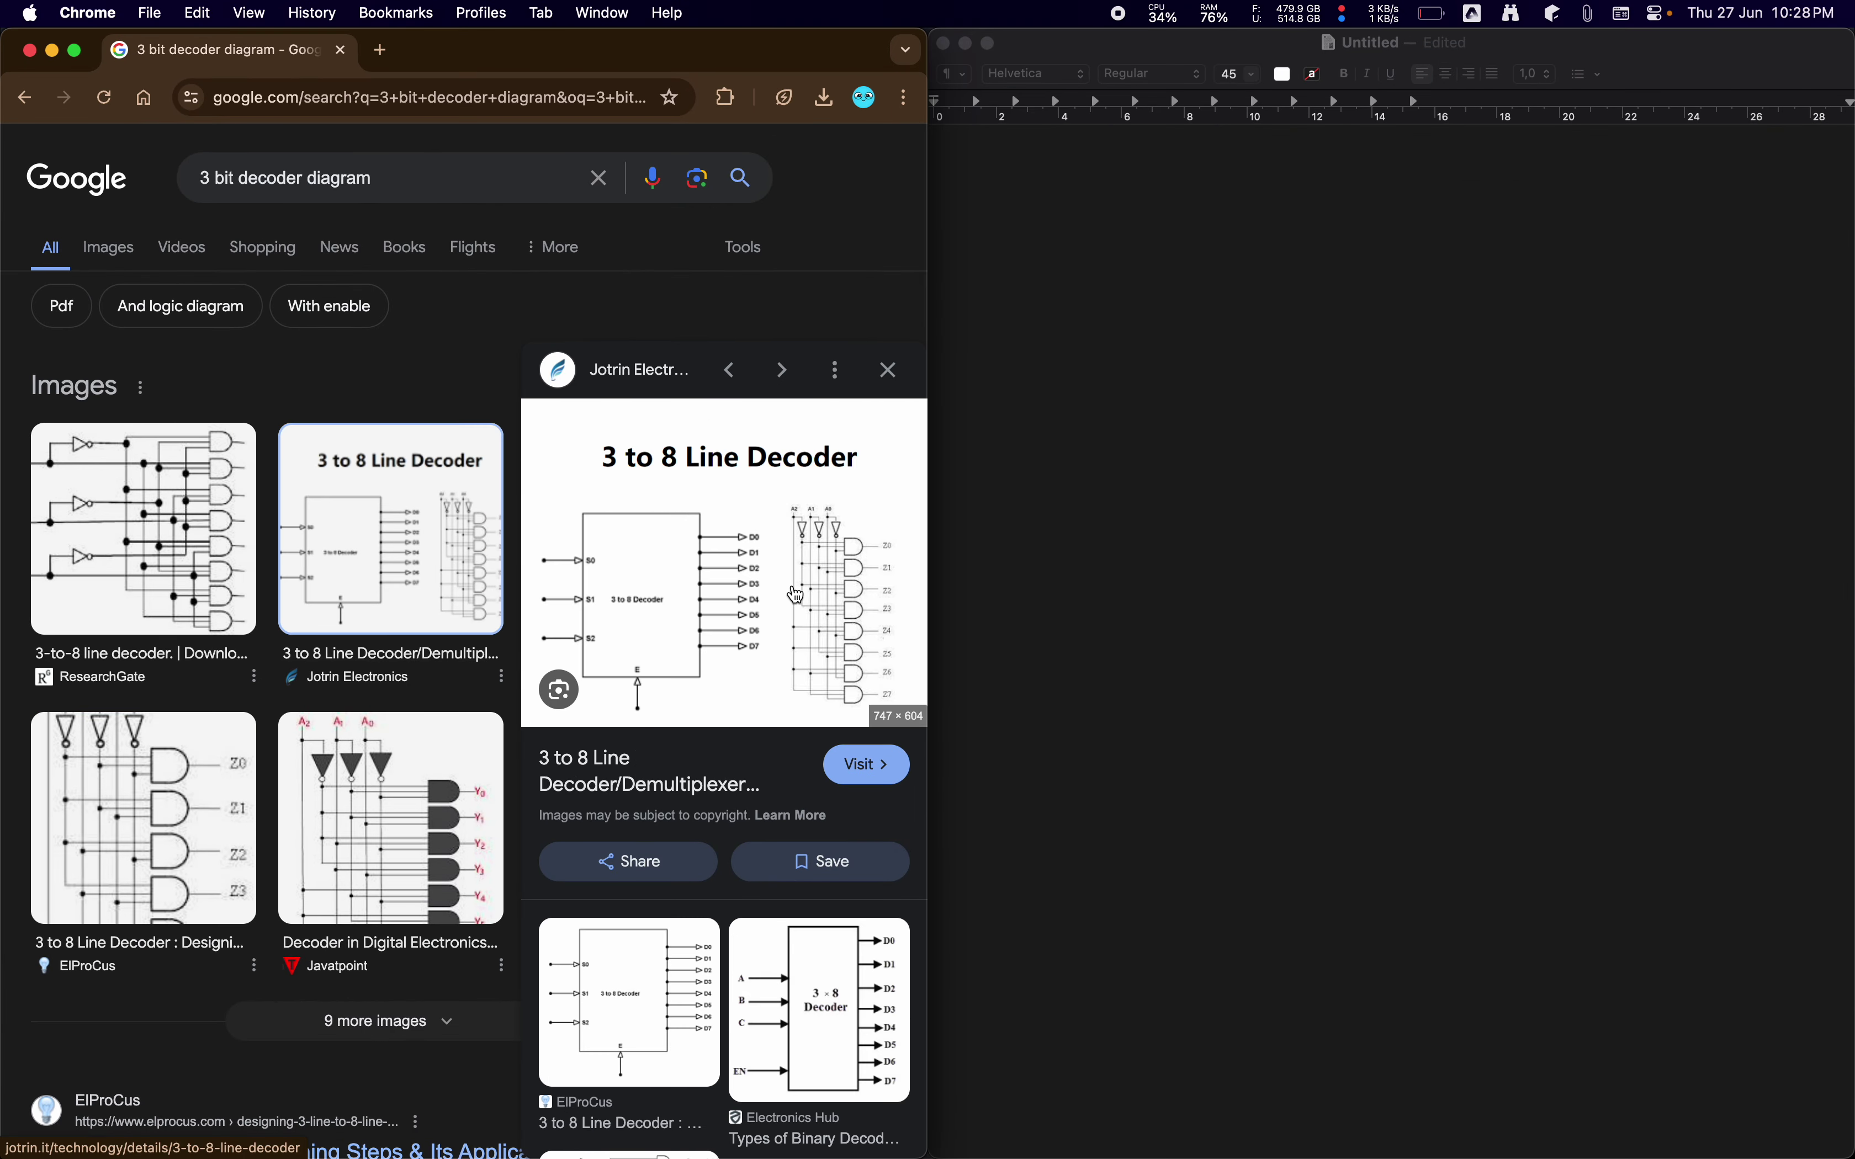
{"action": "left_click", "coordinate": [426, 802]}
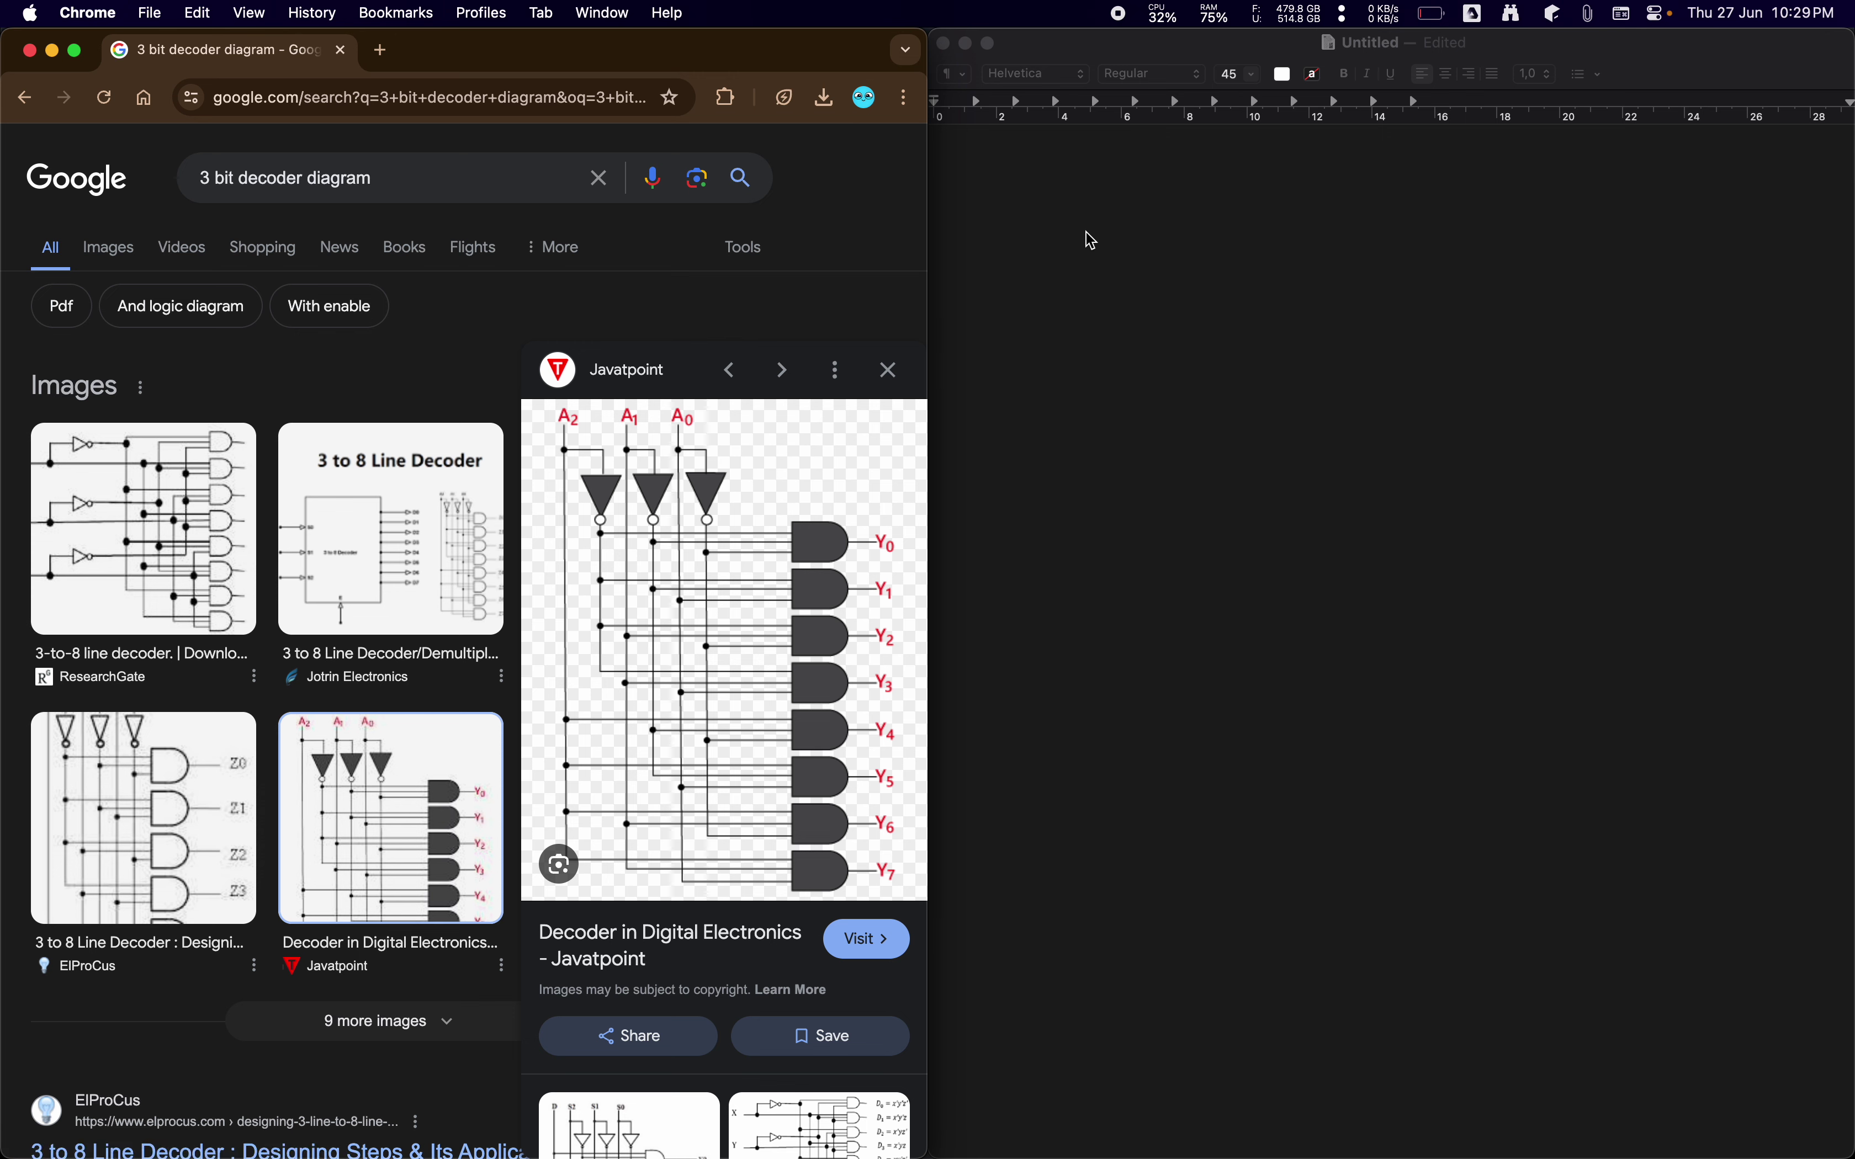
Type 10101010, 11001100 and 11110000 on separate lines in the TextEdit notes.
{"action": "left_click", "coordinate": [1194, 379]}
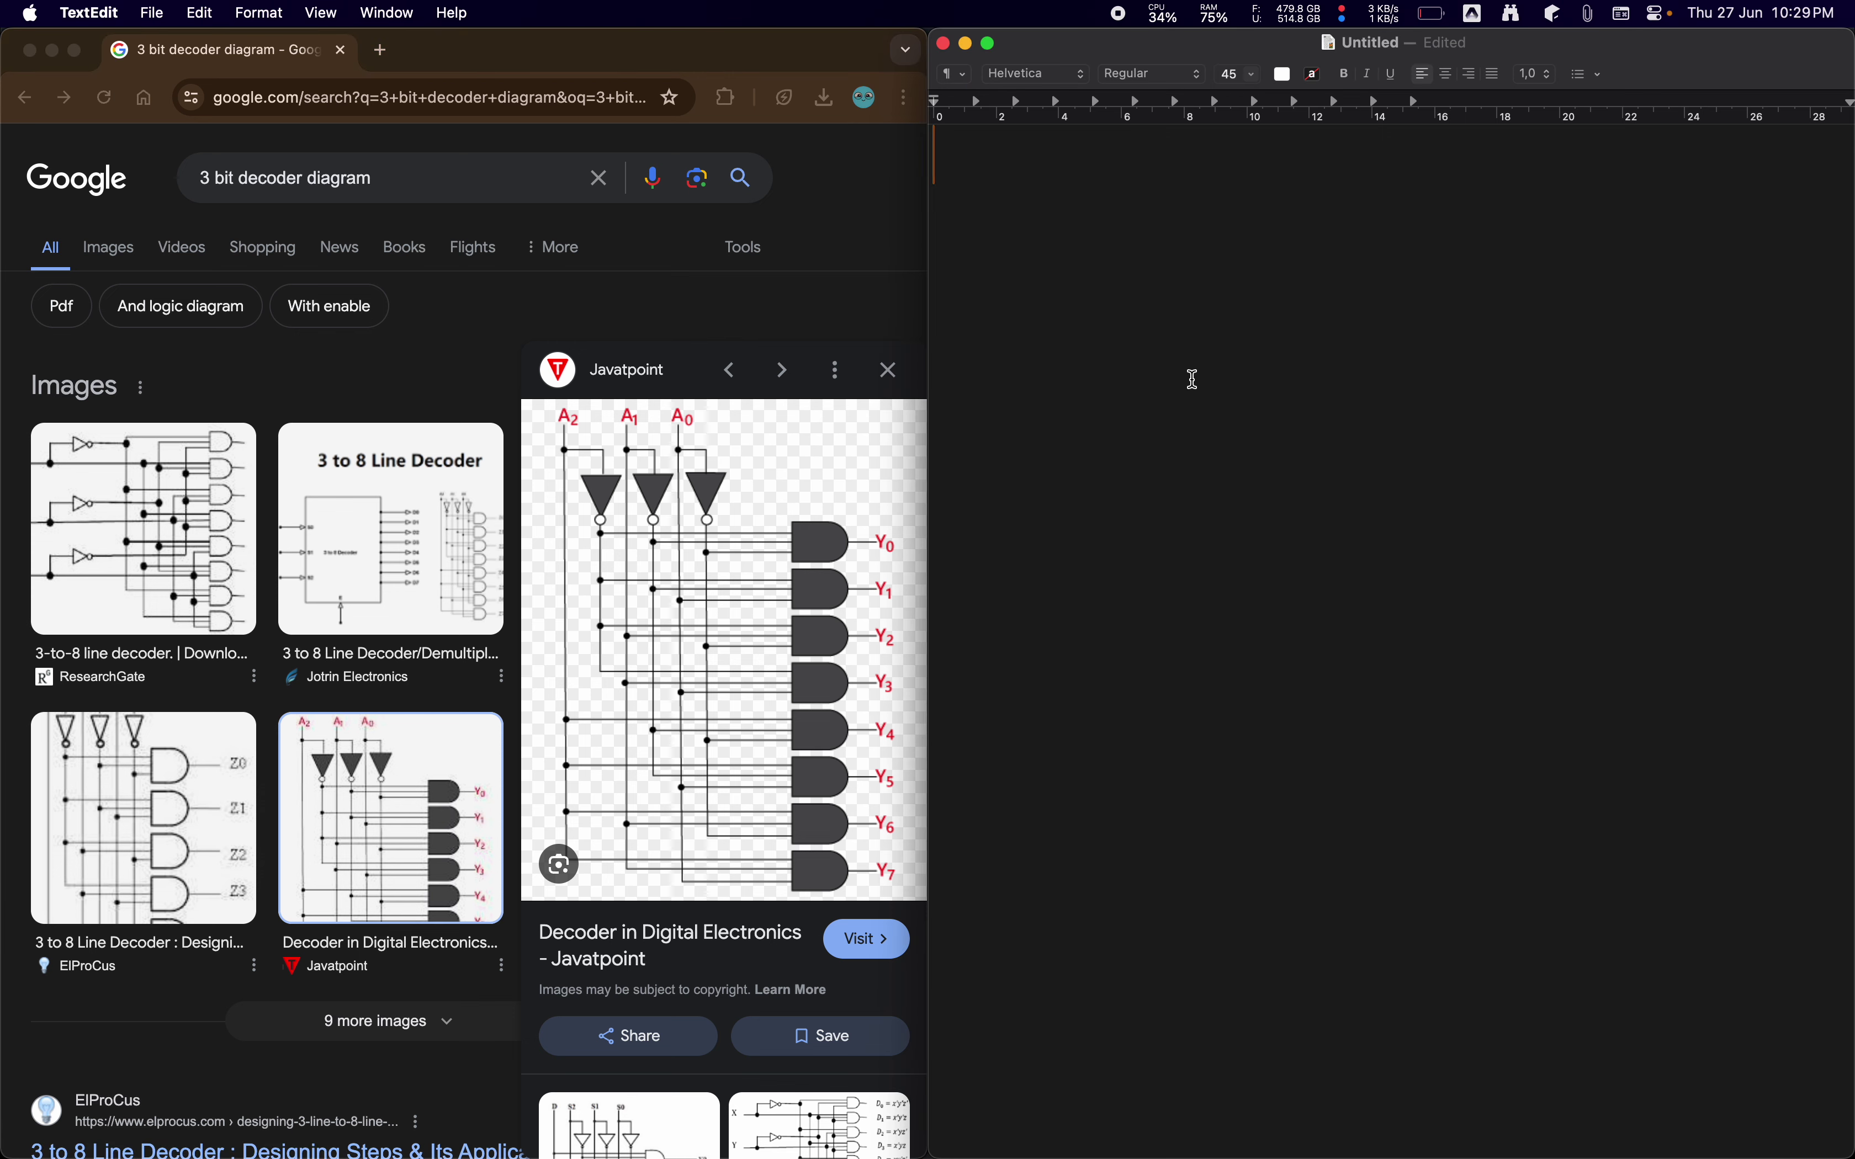
{"action": "type", "text": "101010"}
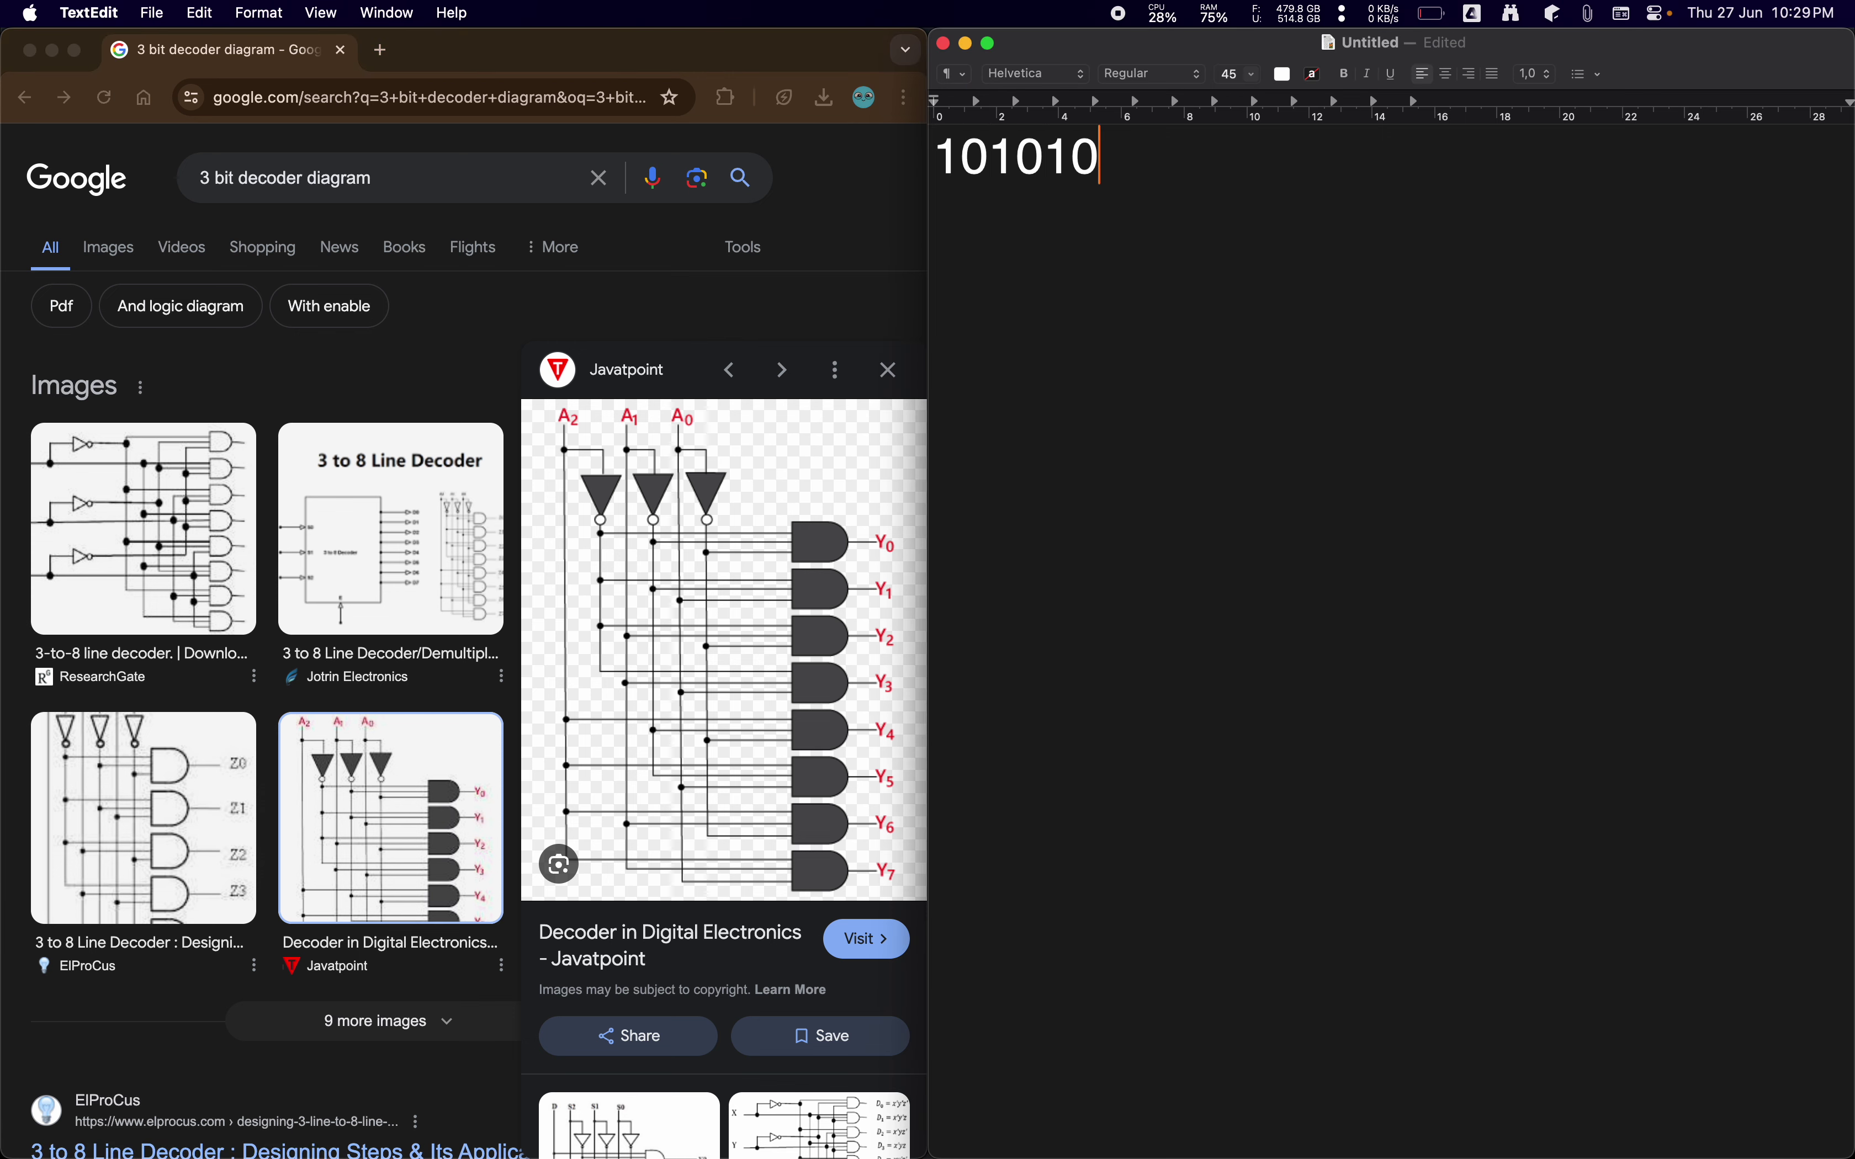
{"action": "type", "text": "10"}
{"action": "key", "text": "Return"}
{"action": "type", "text": "11"}
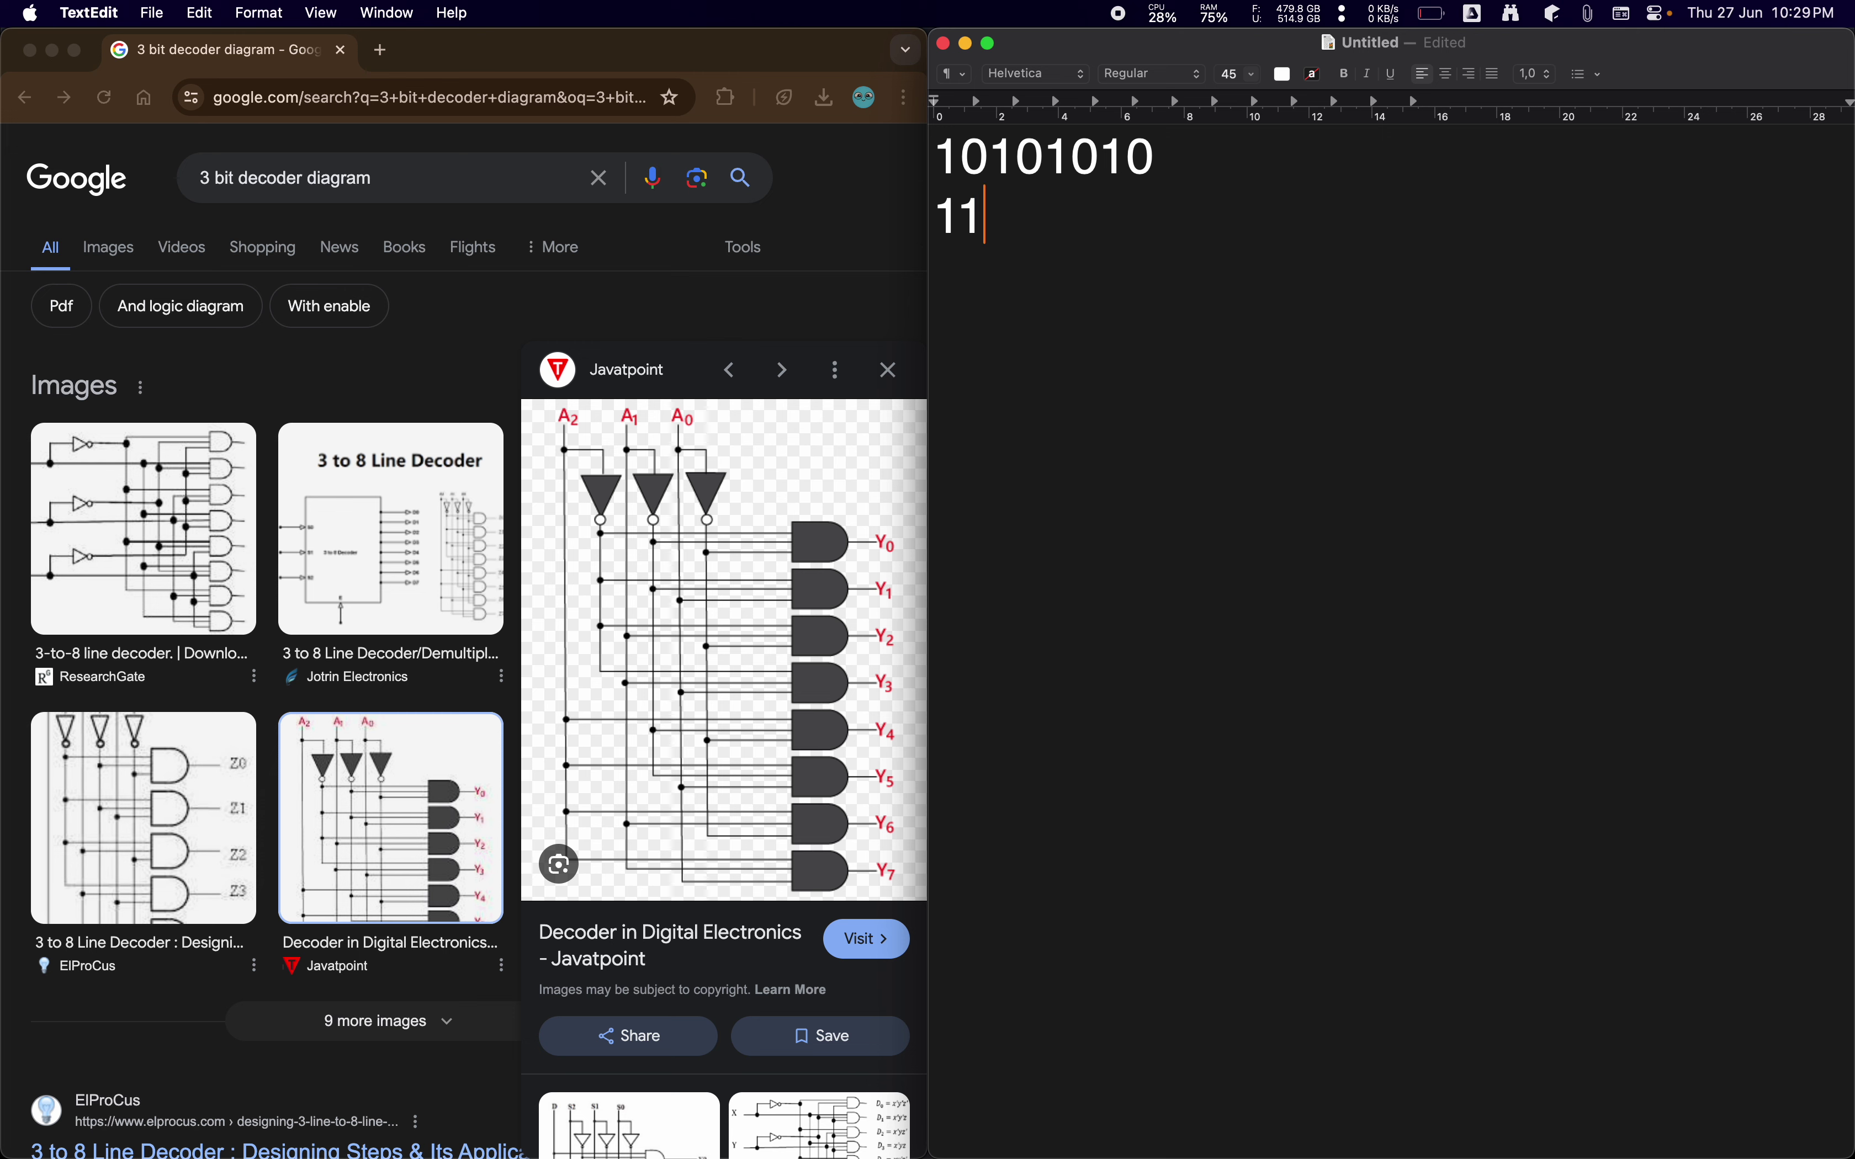
{"action": "type", "text": "001100"}
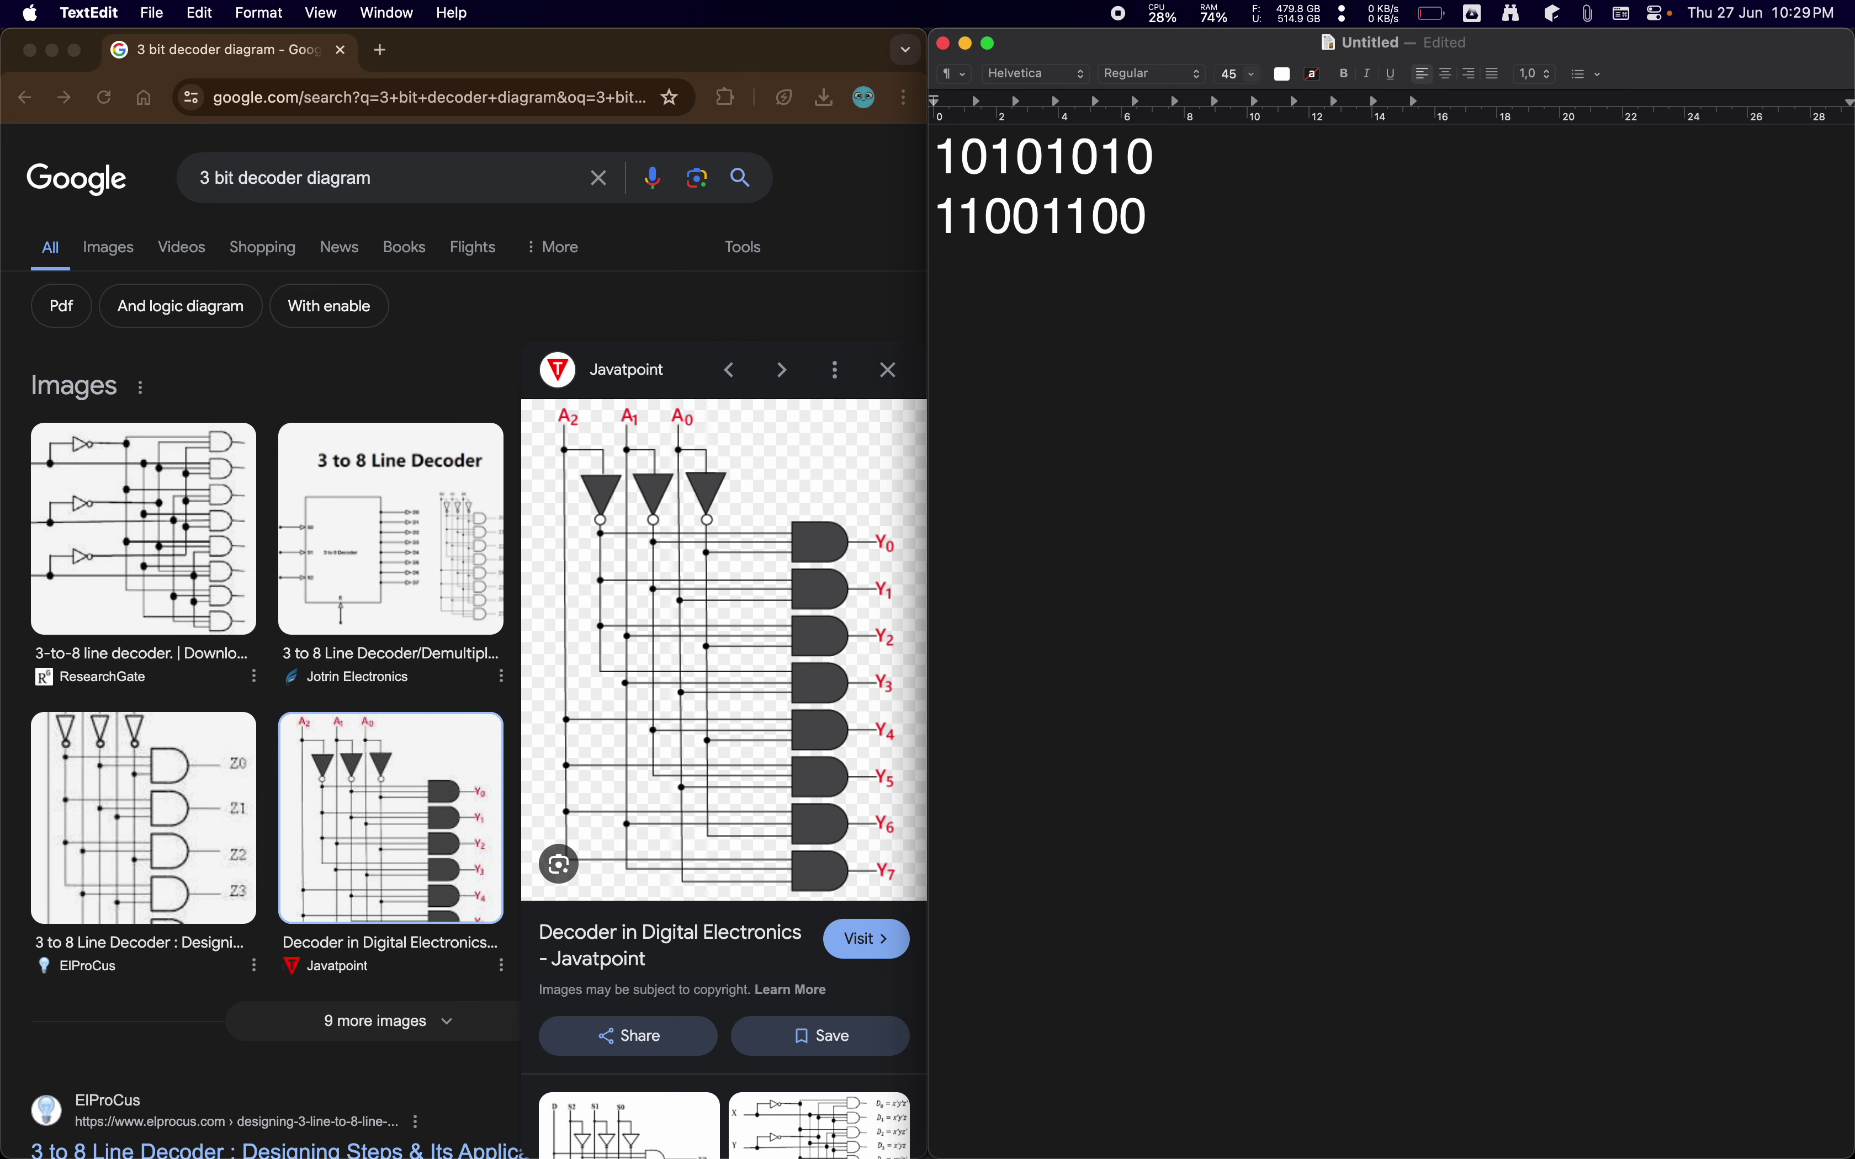
{"action": "type", "text": "1111"}
{"action": "type", "text": "0000"}
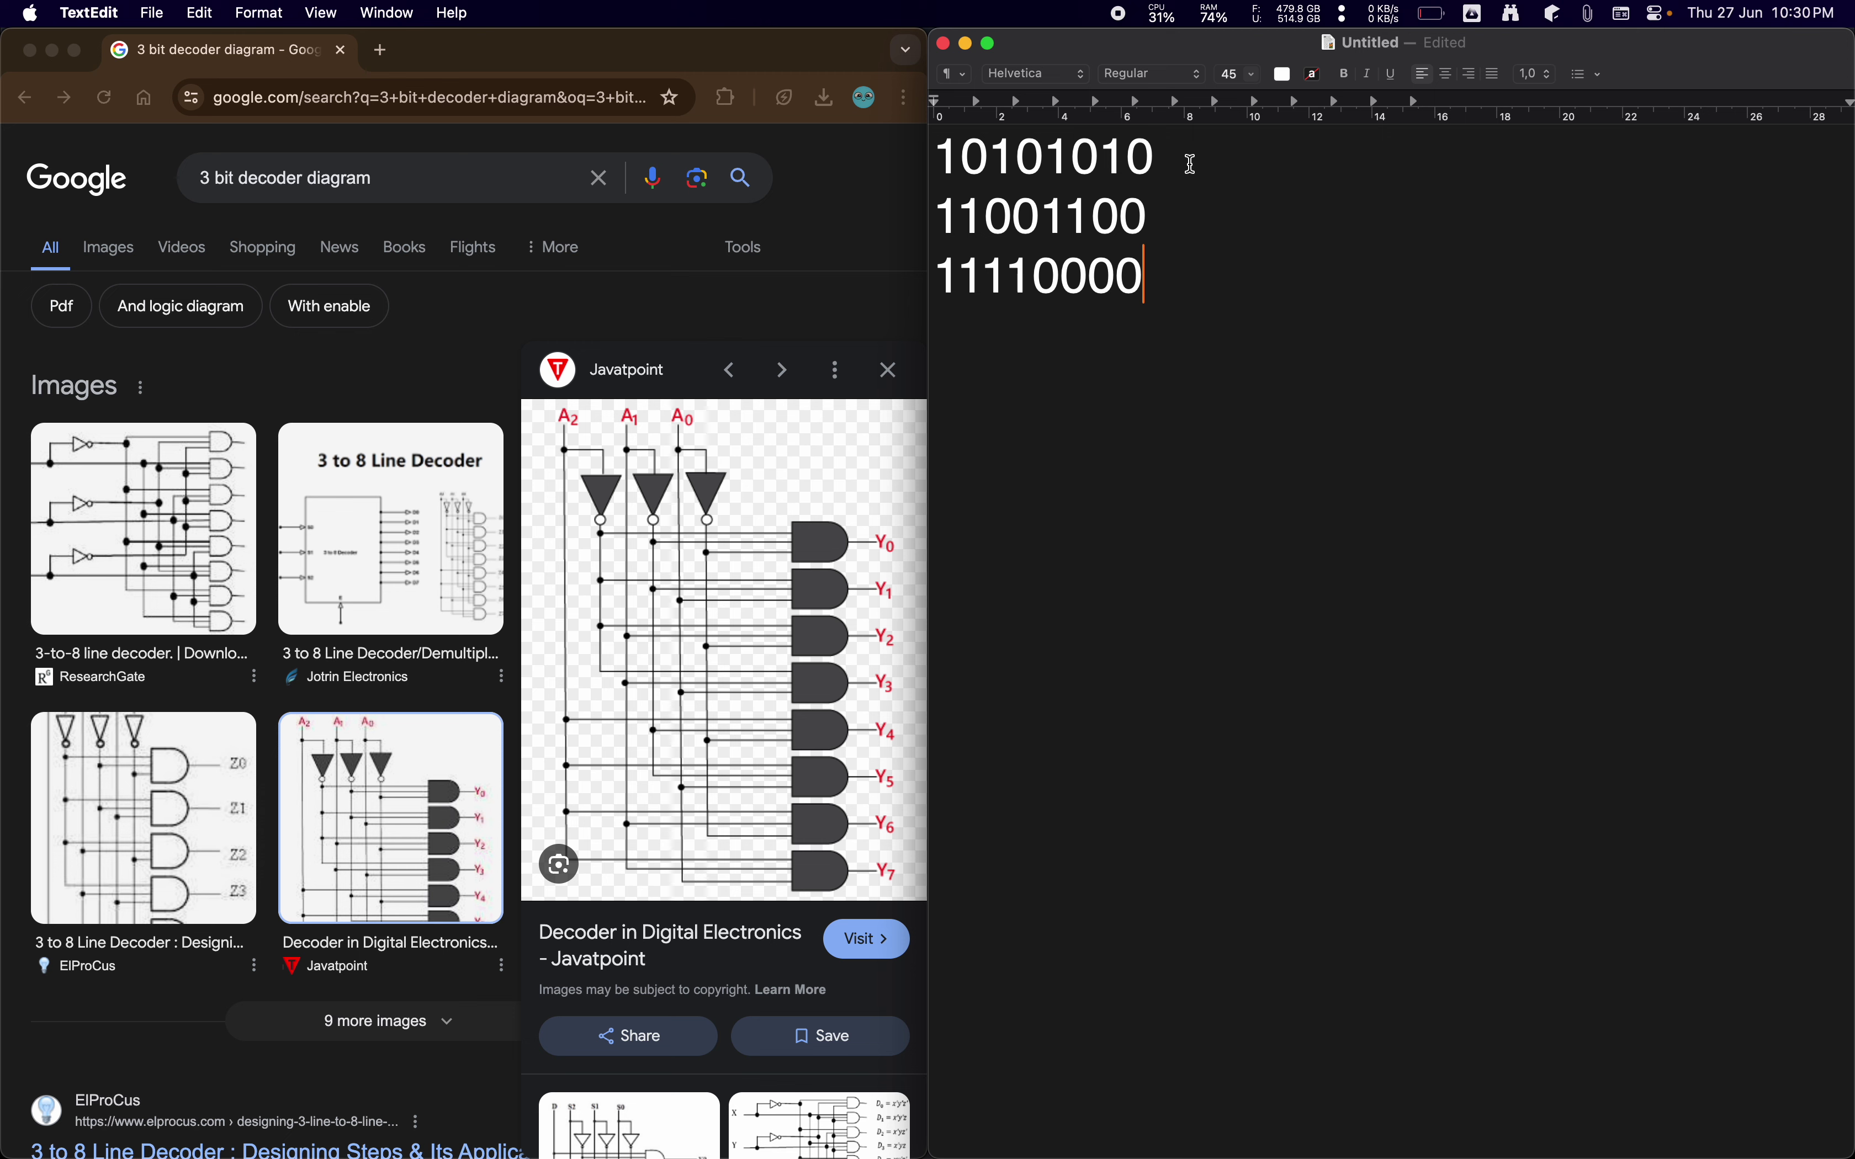
Correct the first line by selecting it and retyping 10101010.
{"action": "left_click_drag", "start_coordinate": [1204, 162], "coordinate": [901, 169]}
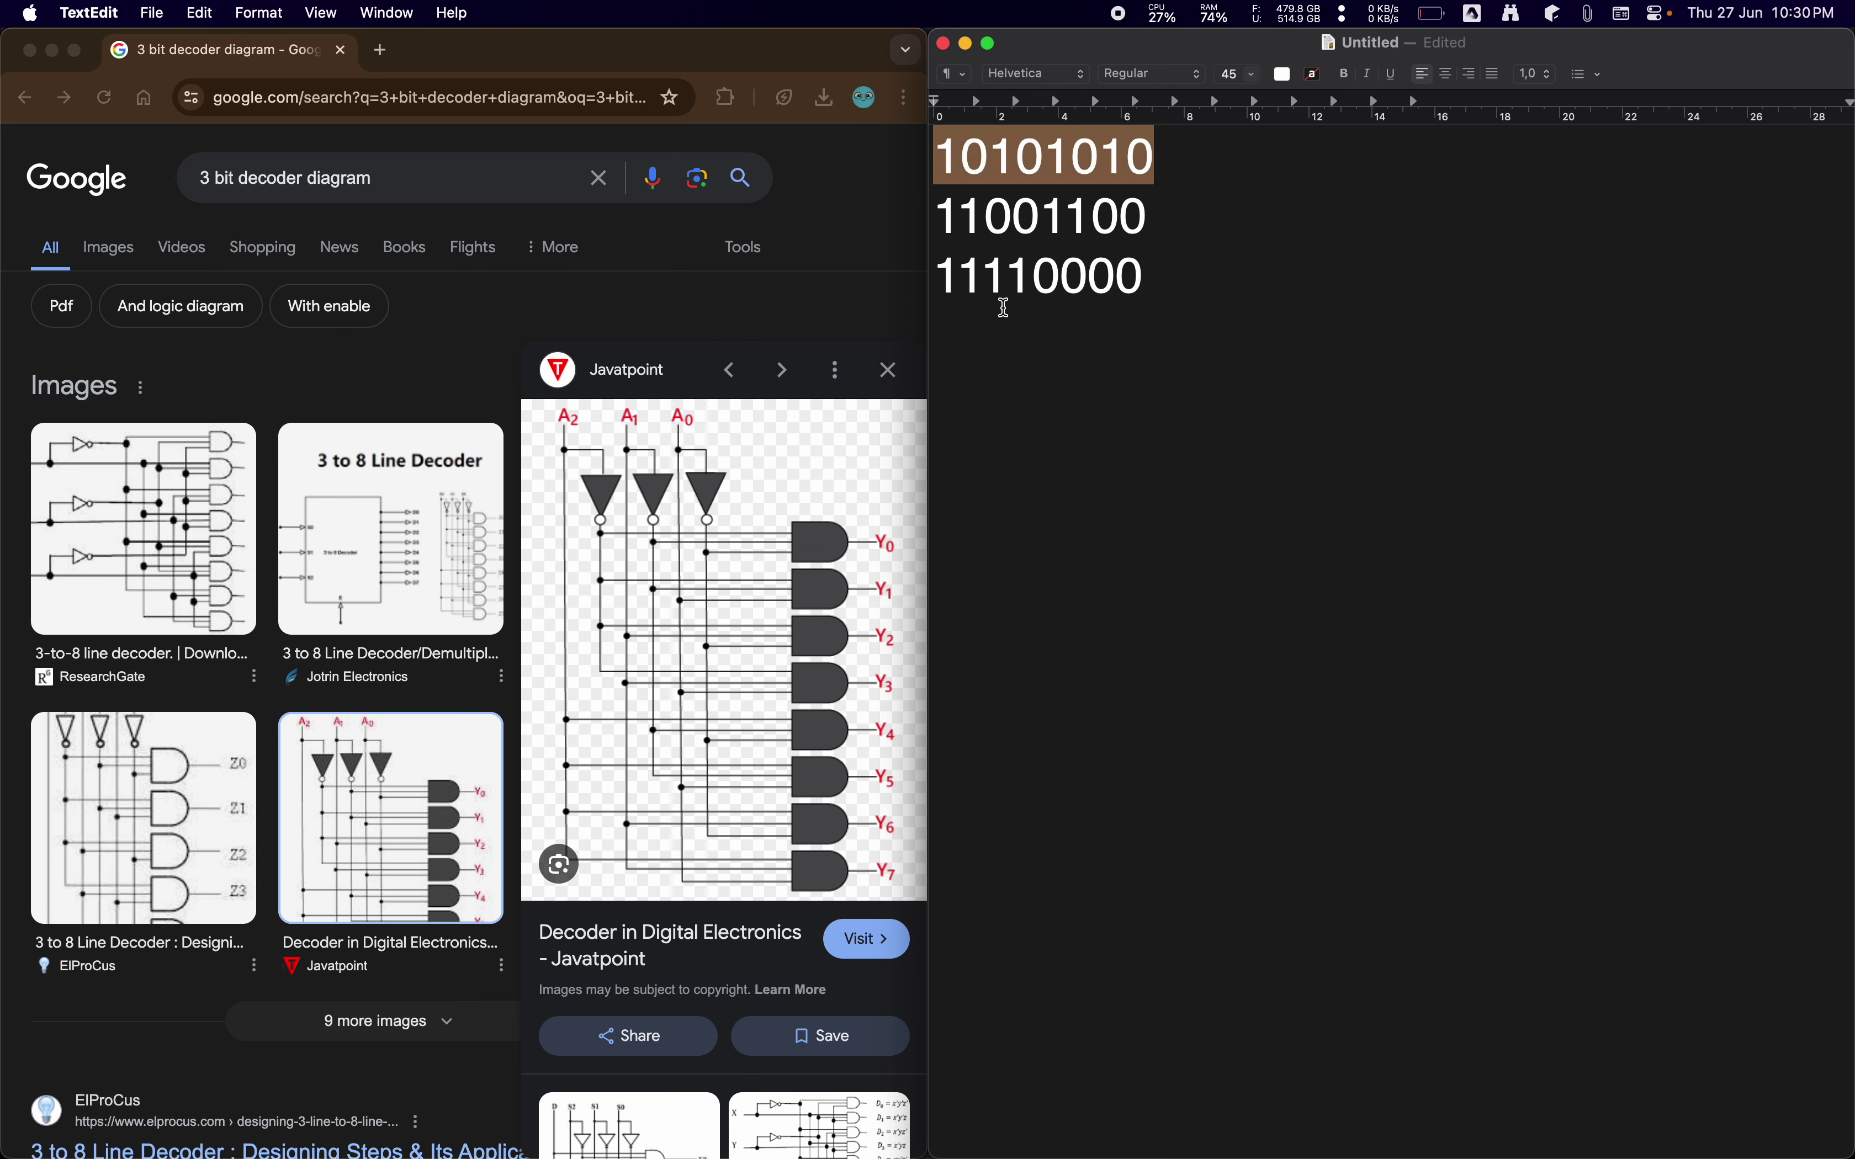
{"action": "key", "text": "BackSpace"}
{"action": "type", "text": "10101010"}
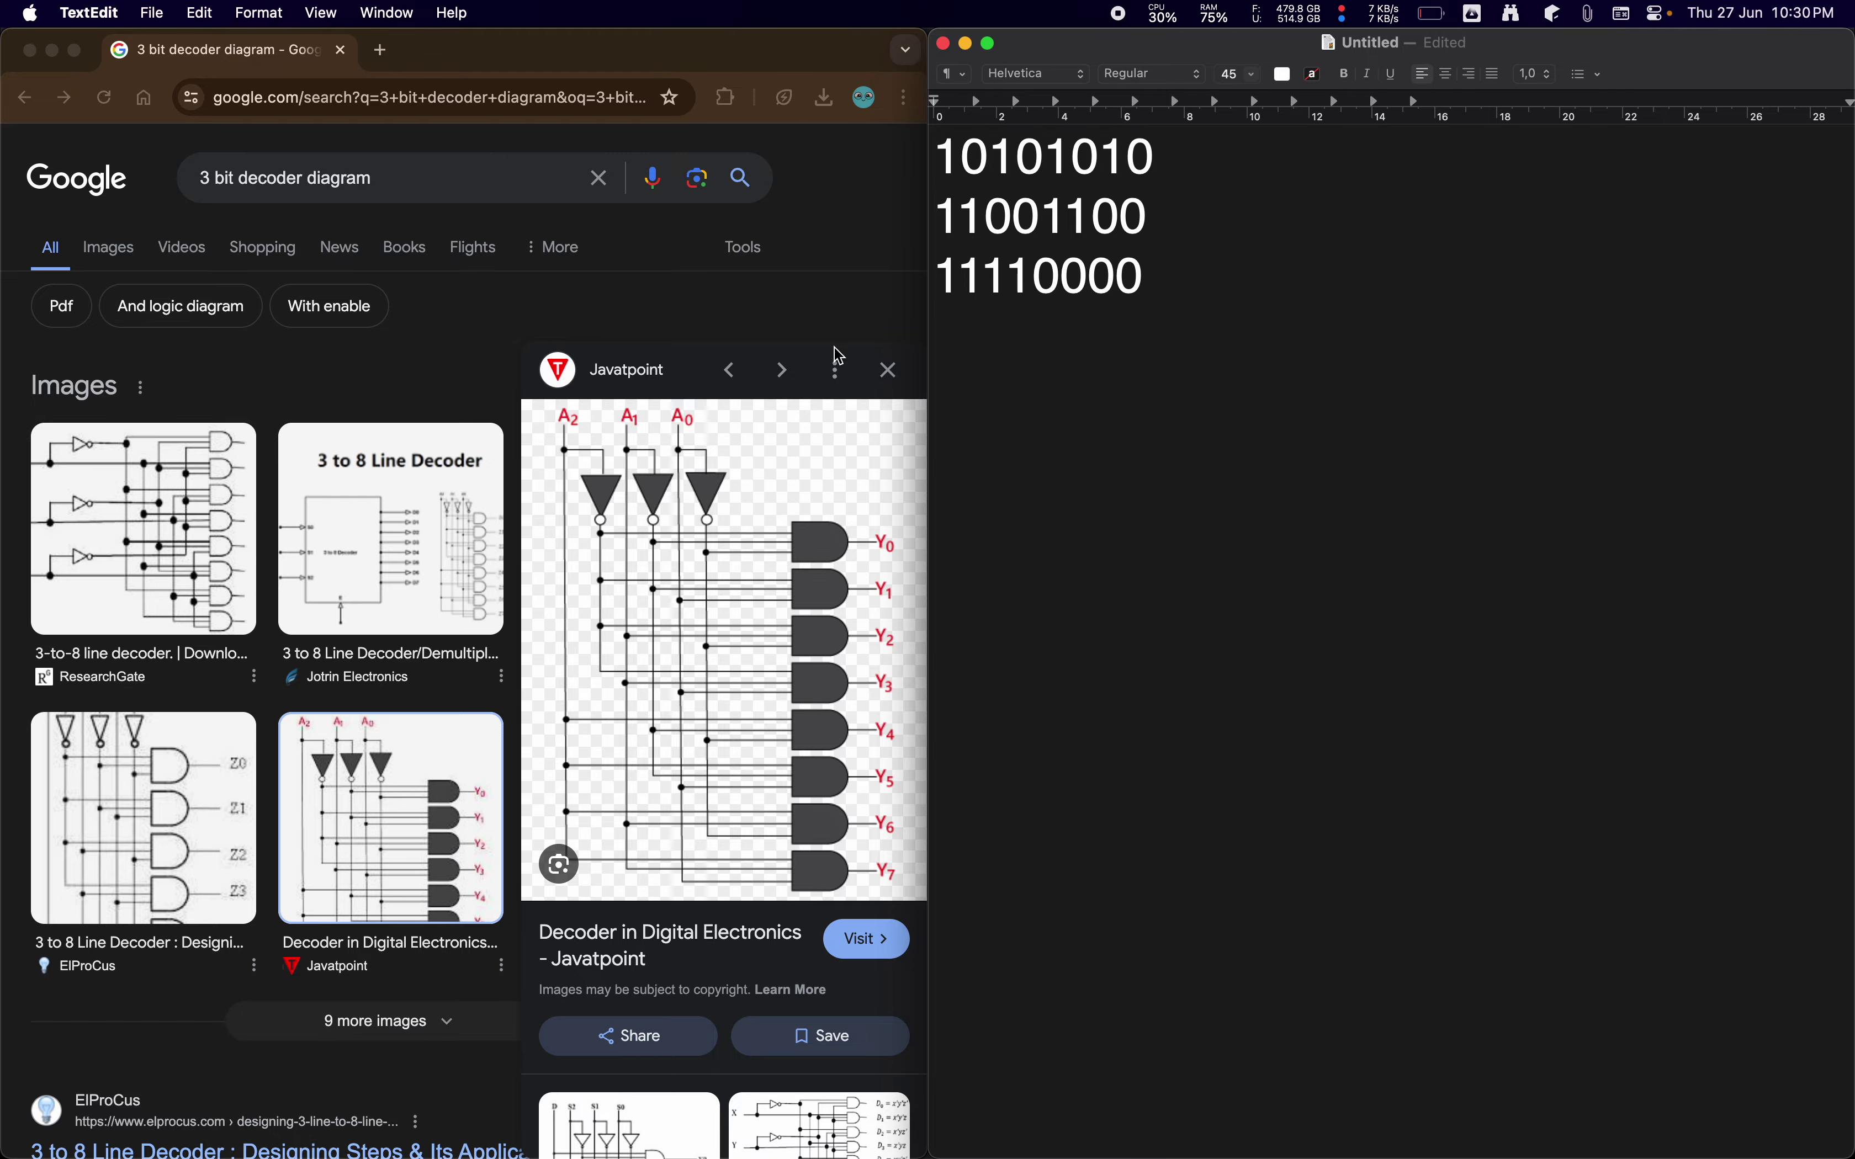
{"action": "key", "text": "ctrl+Up"}
Run wires from all three input bits up alongside the AND gate column.
{"action": "left_click", "coordinate": [234, 499]}
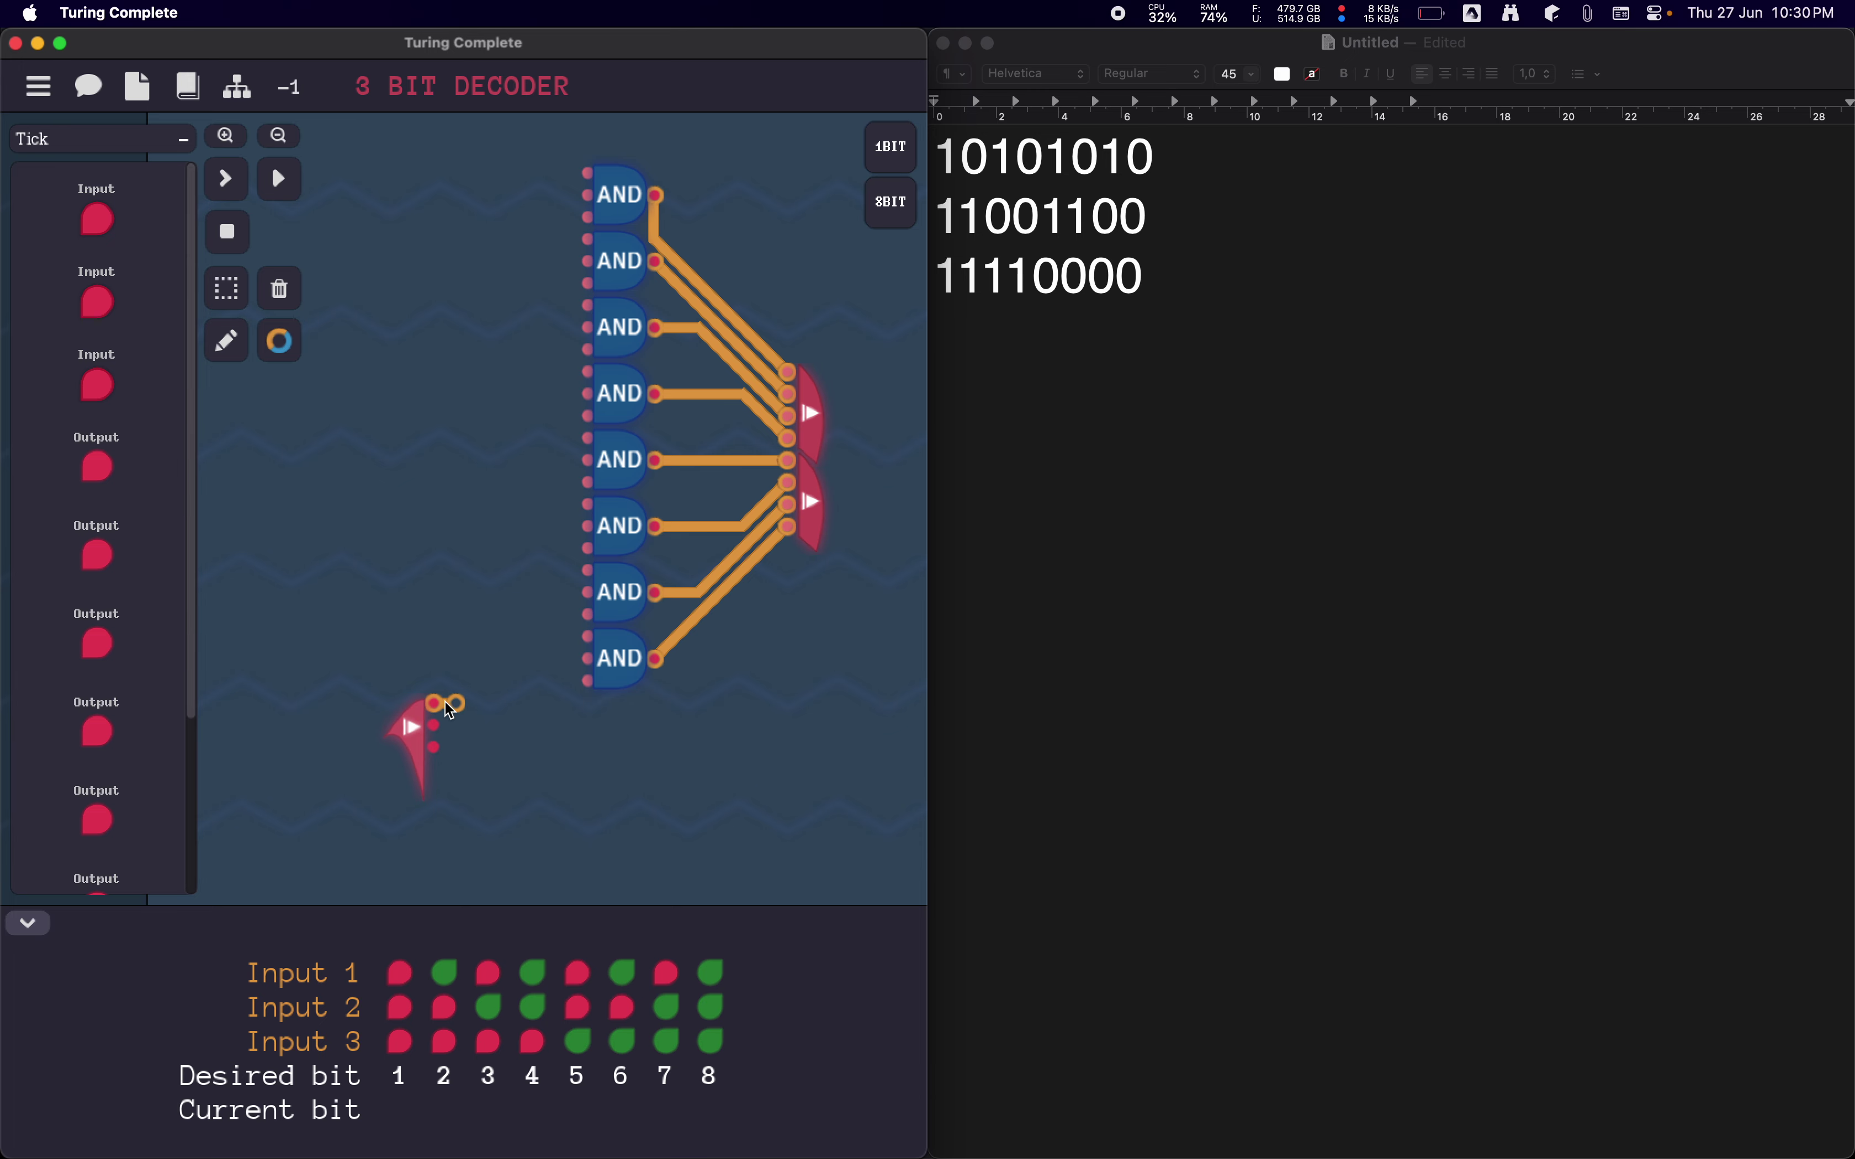
{"action": "mouse_move", "coordinate": [434, 726]}
{"action": "left_mouse_down"}
{"action": "mouse_move", "coordinate": [502, 748]}
{"action": "mouse_move", "coordinate": [455, 349]}
{"action": "mouse_move", "coordinate": [457, 152]}
{"action": "left_mouse_up"}
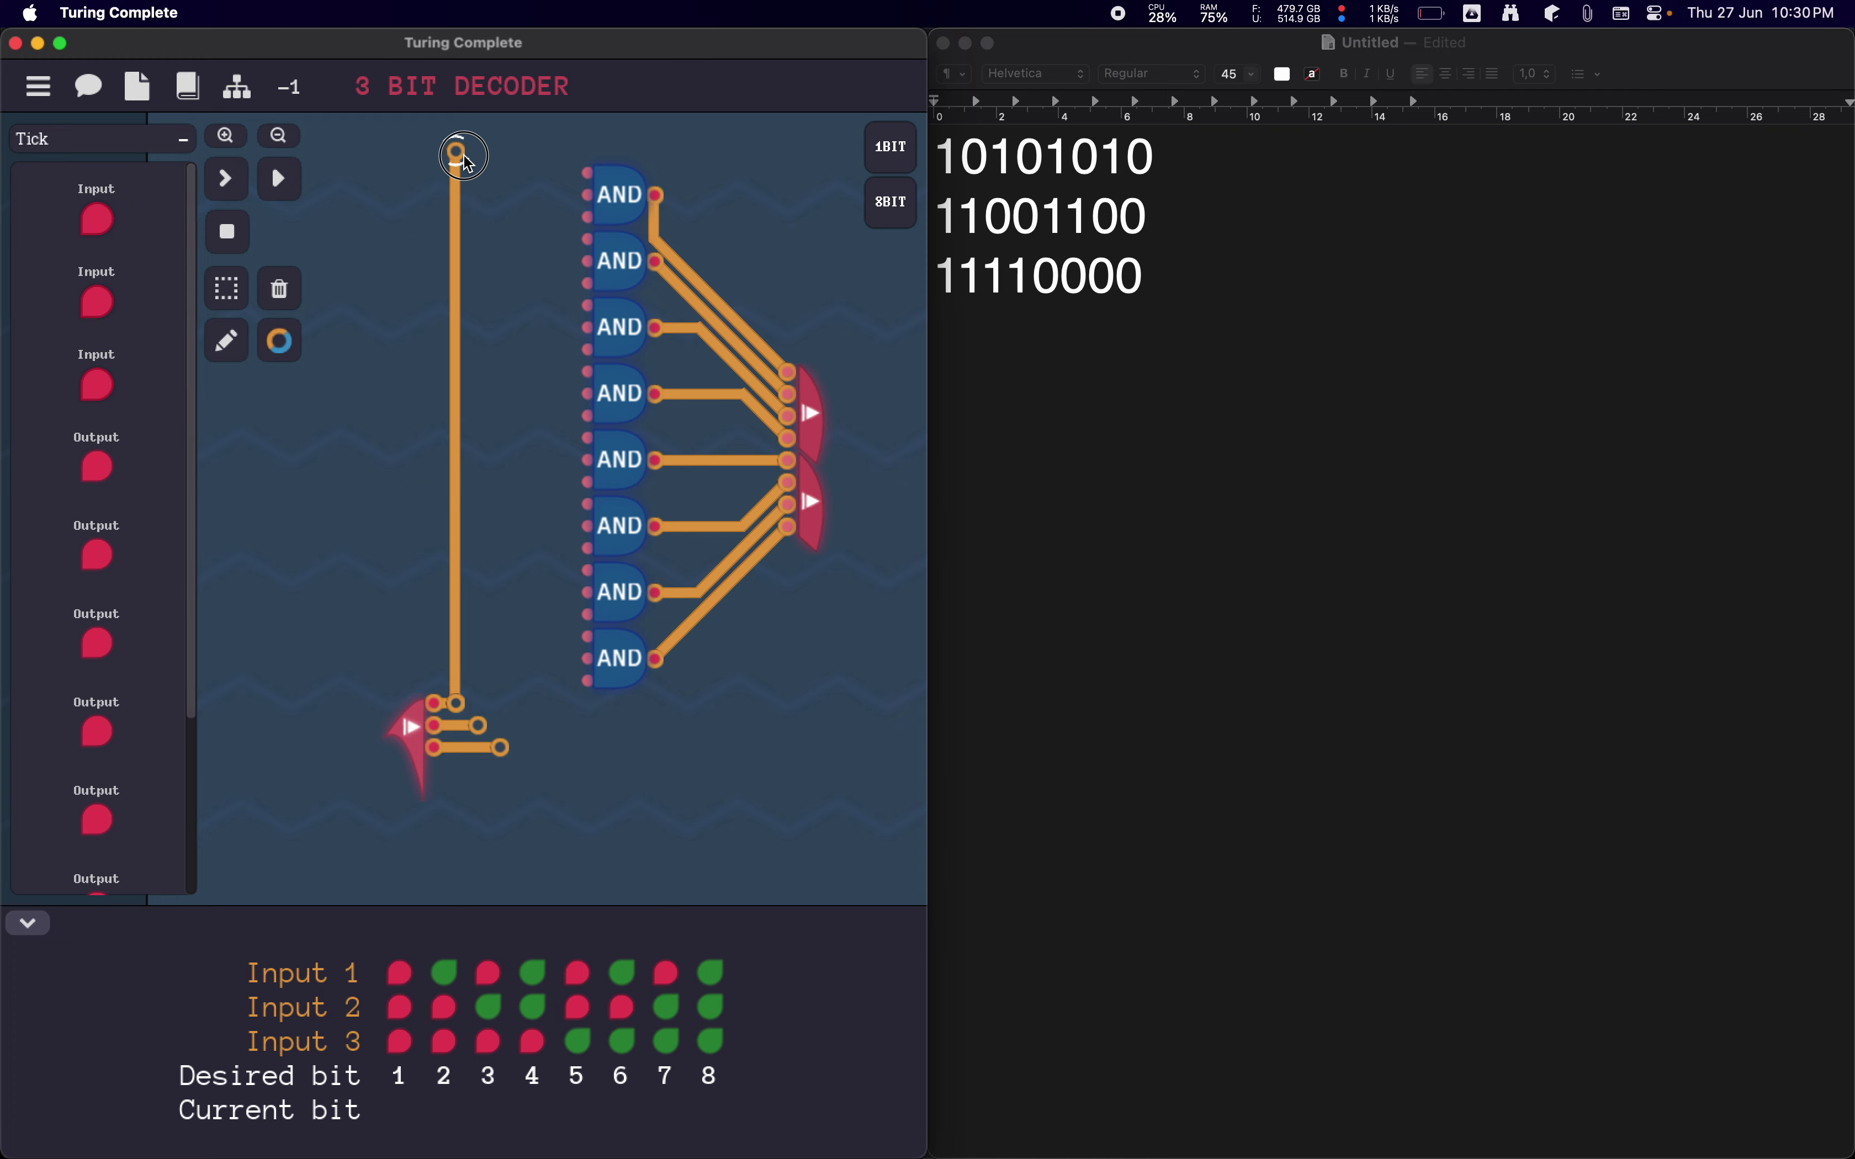
{"action": "mouse_move", "coordinate": [483, 727]}
{"action": "left_mouse_down"}
{"action": "mouse_move", "coordinate": [502, 134]}
{"action": "mouse_move", "coordinate": [476, 152]}
{"action": "left_mouse_up"}
{"action": "mouse_move", "coordinate": [501, 747]}
{"action": "left_mouse_down"}
{"action": "mouse_move", "coordinate": [517, 116]}
{"action": "mouse_move", "coordinate": [501, 168]}
{"action": "mouse_move", "coordinate": [517, 191]}
{"action": "mouse_move", "coordinate": [588, 191]}
{"action": "left_mouse_up"}
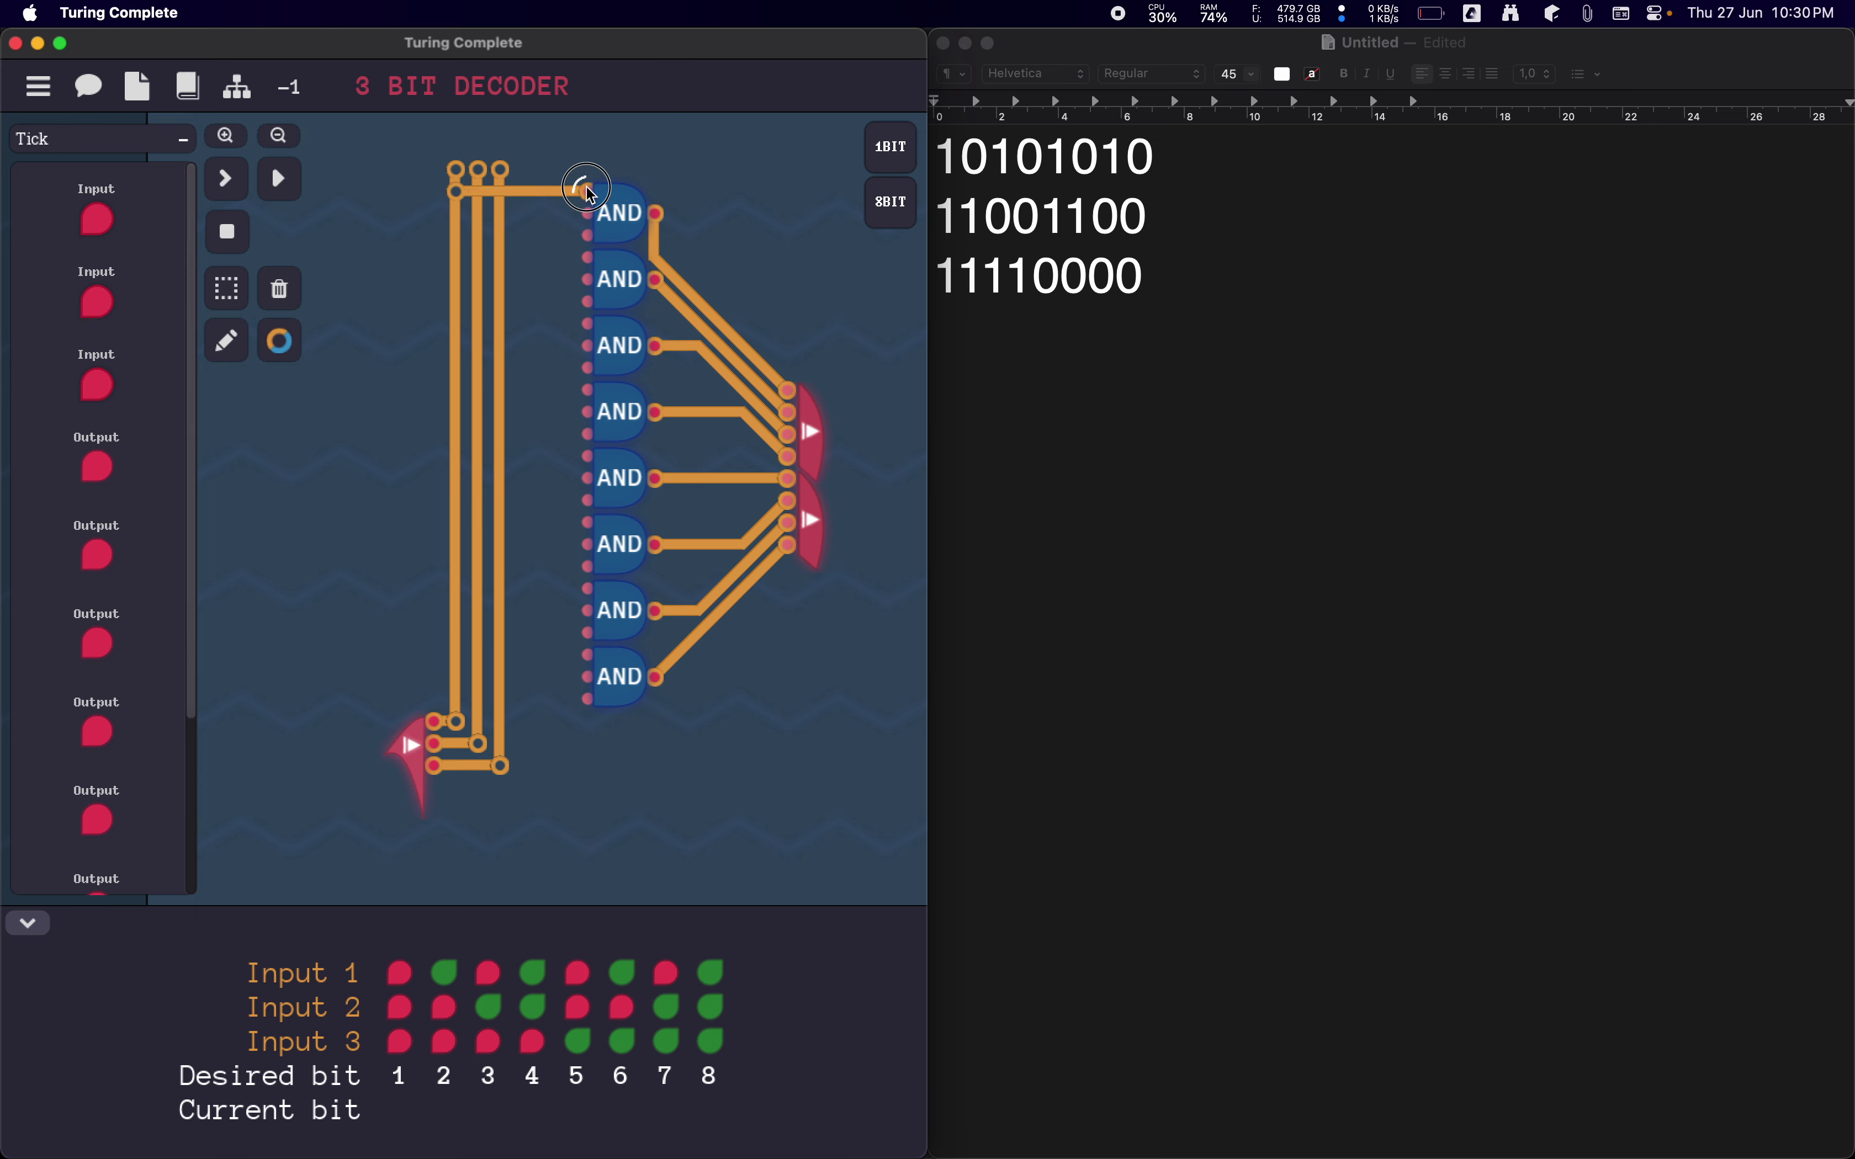
Branch the input lines into the inputs of the first four AND gates.
{"action": "mouse_move", "coordinate": [478, 213]}
{"action": "left_mouse_down"}
{"action": "mouse_move", "coordinate": [588, 213]}
{"action": "mouse_move", "coordinate": [588, 235]}
{"action": "left_mouse_up"}
{"action": "left_click_drag", "start_coordinate": [457, 258], "coordinate": [587, 258]}
{"action": "mouse_move", "coordinate": [478, 280]}
{"action": "left_mouse_down"}
{"action": "mouse_move", "coordinate": [588, 280]}
{"action": "mouse_move", "coordinate": [567, 301]}
{"action": "mouse_move", "coordinate": [588, 301]}
{"action": "left_mouse_up"}
{"action": "mouse_move", "coordinate": [457, 325]}
{"action": "left_mouse_down"}
{"action": "mouse_move", "coordinate": [588, 325]}
{"action": "mouse_move", "coordinate": [505, 346]}
{"action": "mouse_move", "coordinate": [592, 352]}
{"action": "mouse_move", "coordinate": [588, 369]}
{"action": "left_mouse_up"}
{"action": "mouse_move", "coordinate": [448, 398]}
{"action": "left_mouse_down"}
{"action": "mouse_move", "coordinate": [584, 400]}
{"action": "mouse_move", "coordinate": [513, 434]}
{"action": "mouse_move", "coordinate": [585, 437]}
{"action": "left_mouse_up"}
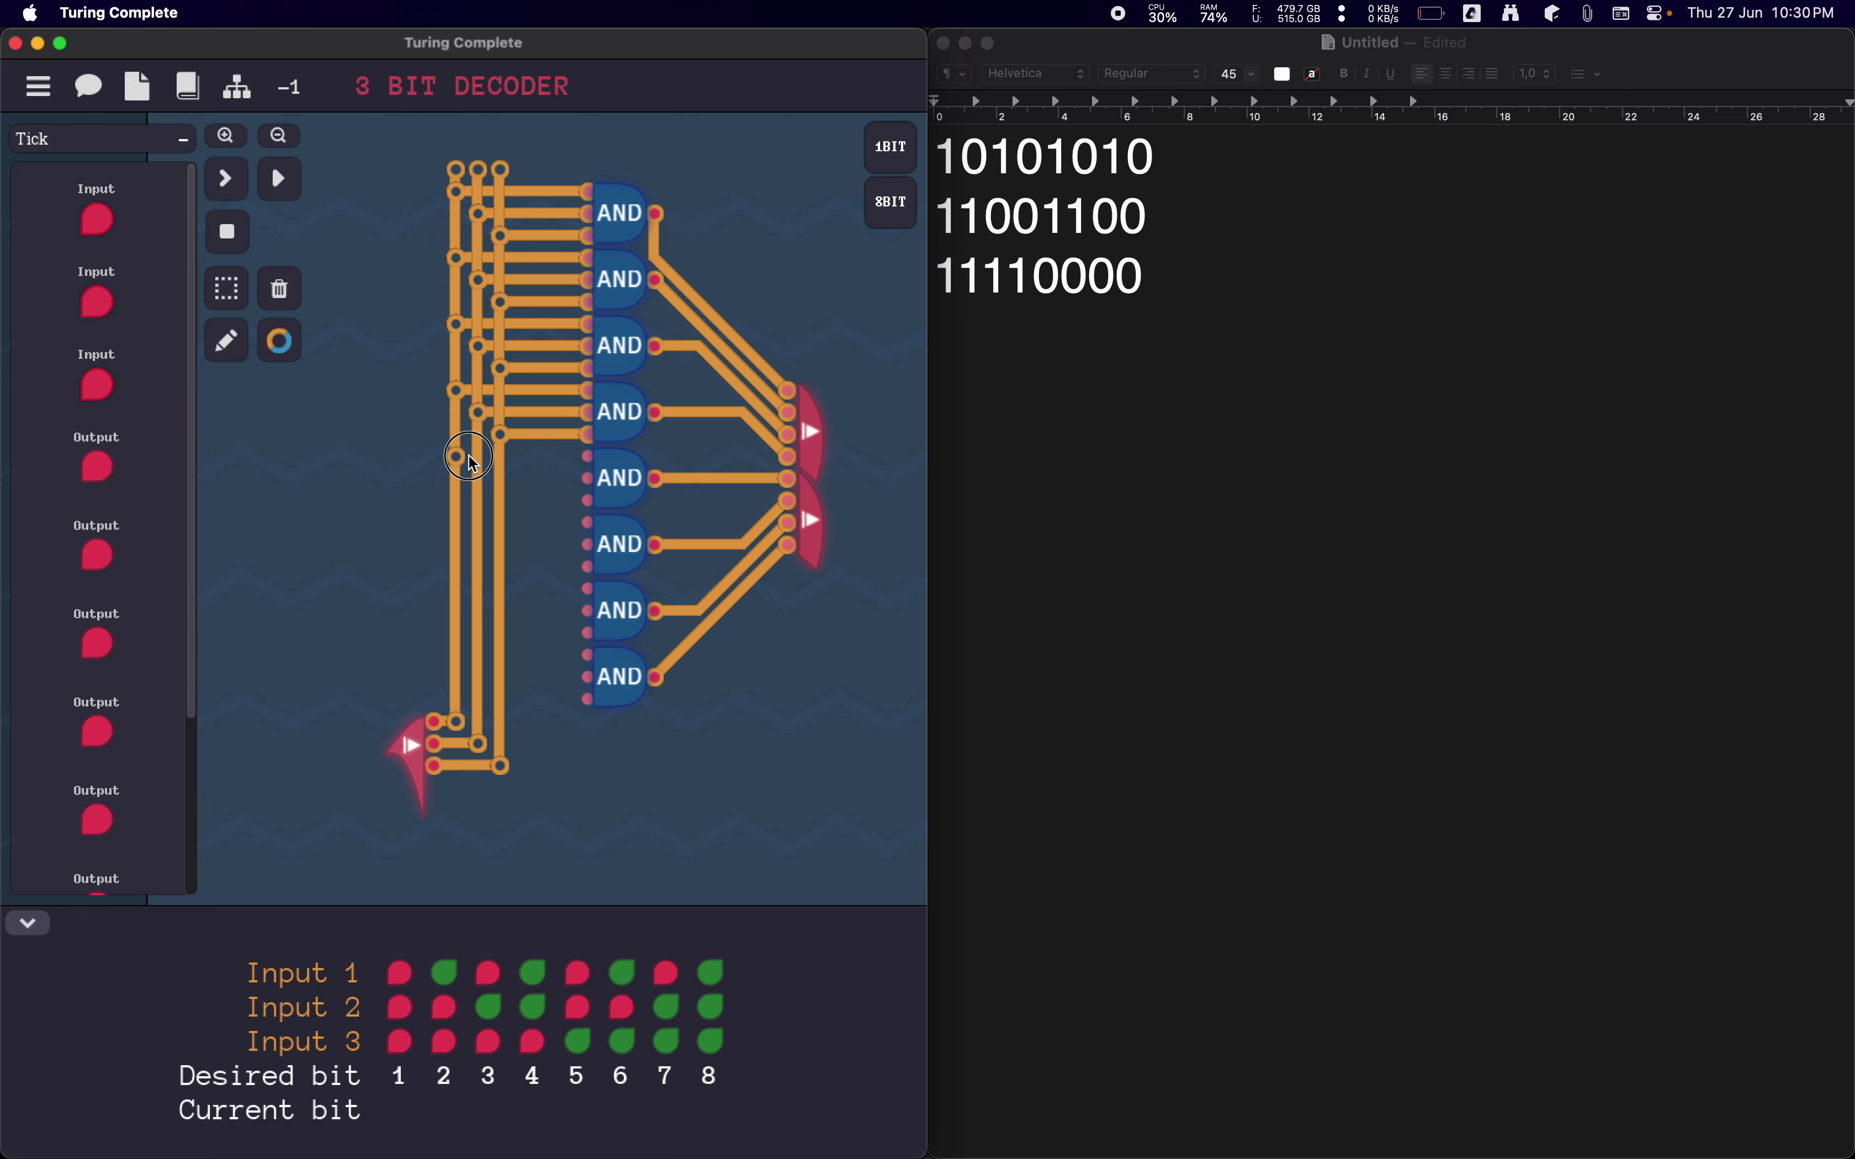
Branch the input lines into the inputs of AND gates five through eight.
{"action": "left_click_drag", "start_coordinate": [456, 457], "coordinate": [587, 457]}
{"action": "mouse_move", "coordinate": [478, 478]}
{"action": "left_mouse_down"}
{"action": "mouse_move", "coordinate": [587, 479]}
{"action": "mouse_move", "coordinate": [551, 506]}
{"action": "mouse_move", "coordinate": [588, 502]}
{"action": "left_mouse_up"}
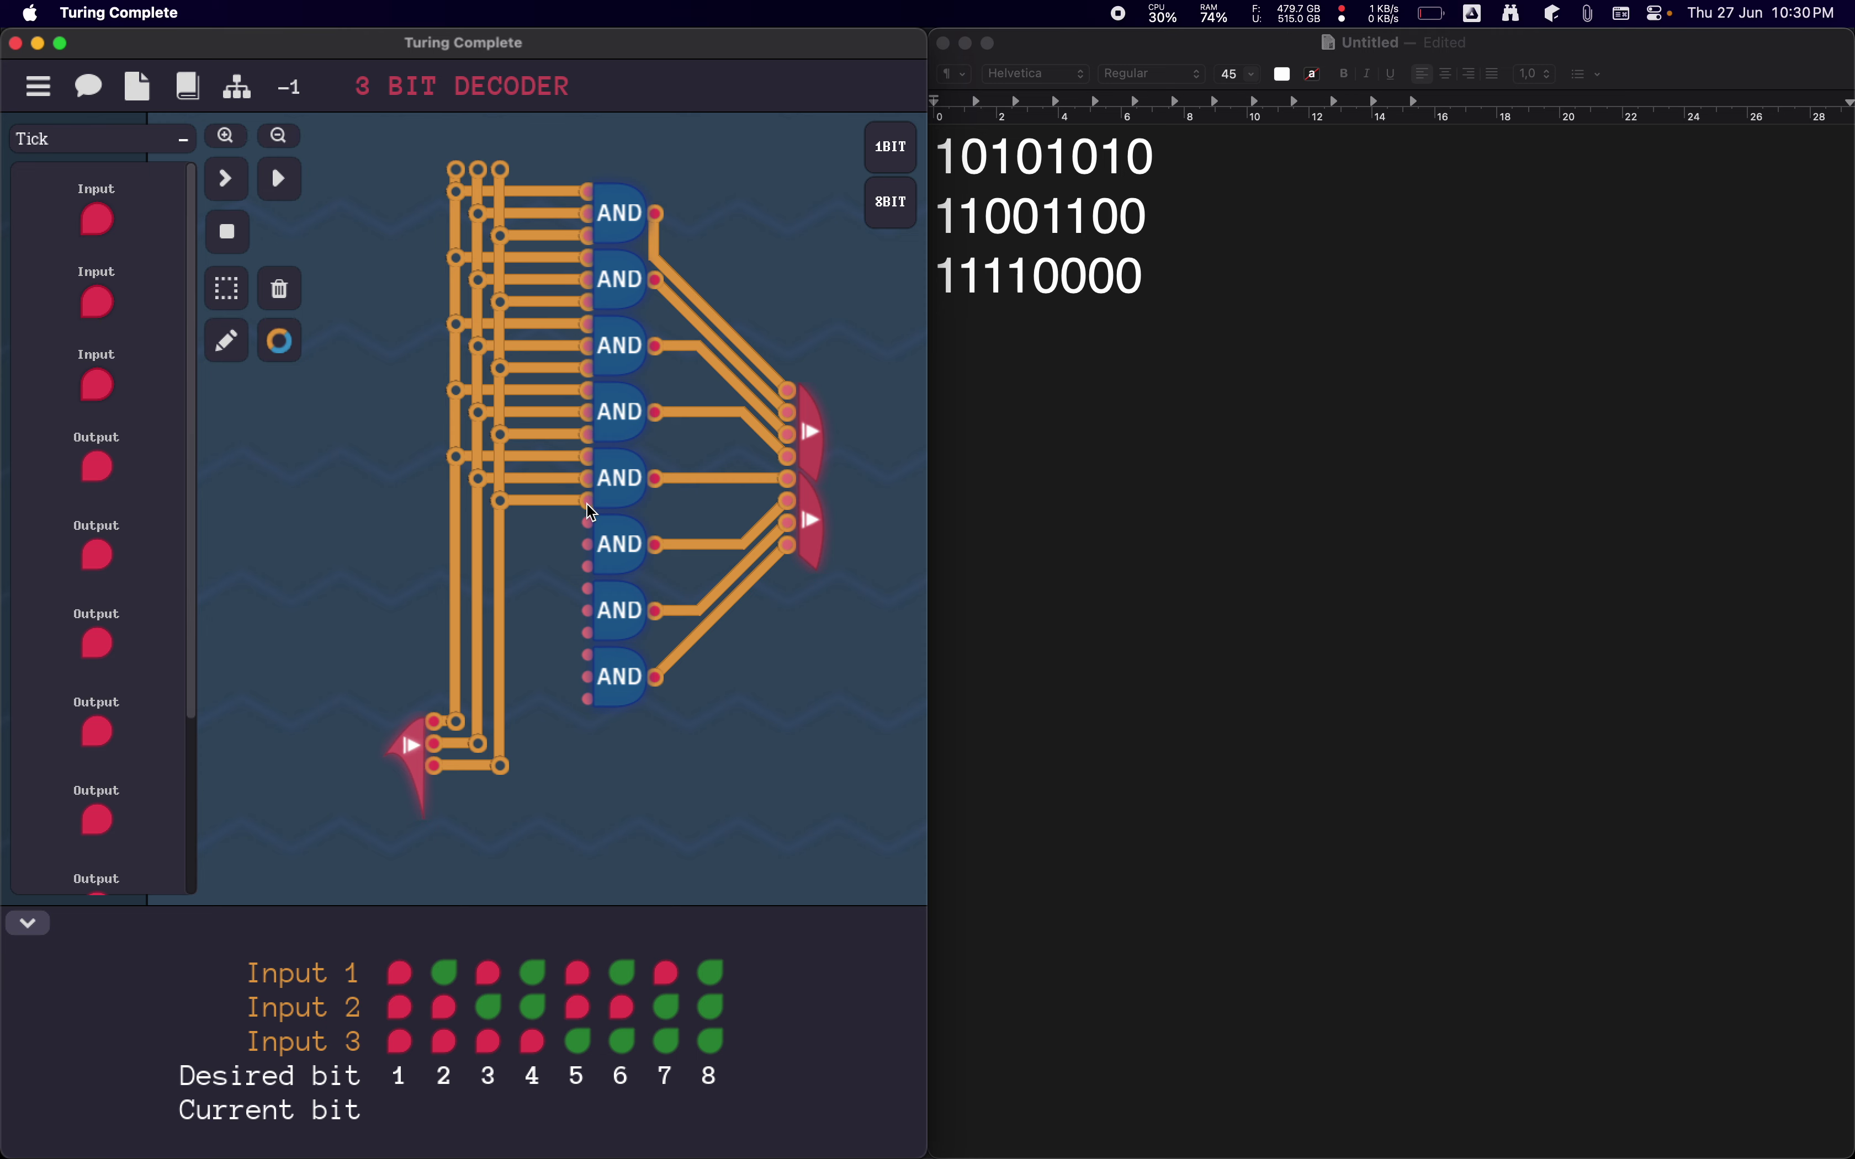
{"action": "mouse_move", "coordinate": [457, 527]}
{"action": "left_mouse_down"}
{"action": "mouse_move", "coordinate": [588, 523]}
{"action": "mouse_move", "coordinate": [525, 548]}
{"action": "mouse_move", "coordinate": [587, 545]}
{"action": "mouse_move", "coordinate": [567, 567]}
{"action": "mouse_move", "coordinate": [588, 567]}
{"action": "left_mouse_up"}
{"action": "mouse_move", "coordinate": [457, 589]}
{"action": "left_mouse_down"}
{"action": "mouse_move", "coordinate": [588, 589]}
{"action": "mouse_move", "coordinate": [588, 611]}
{"action": "mouse_move", "coordinate": [537, 633]}
{"action": "mouse_move", "coordinate": [588, 633]}
{"action": "left_mouse_up"}
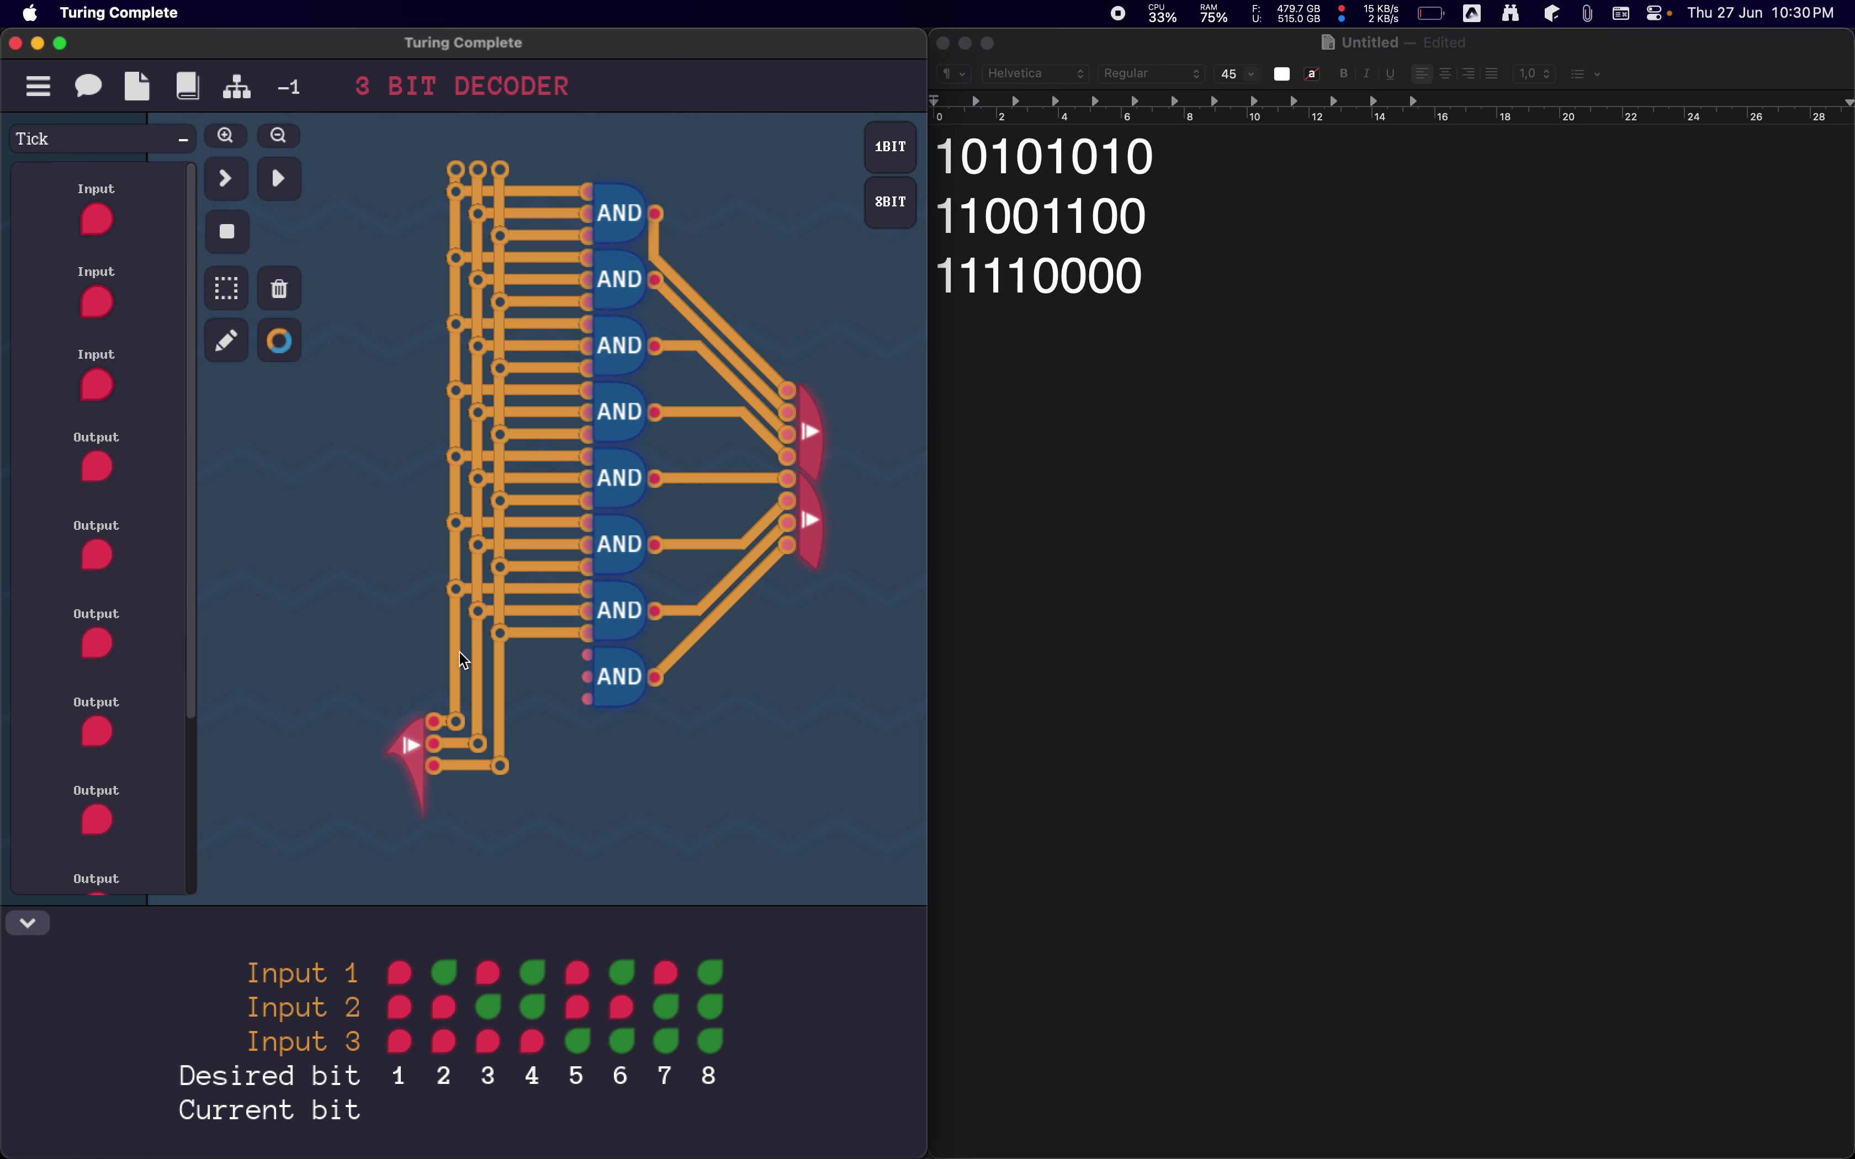
{"action": "mouse_move", "coordinate": [458, 656]}
{"action": "left_mouse_down"}
{"action": "mouse_move", "coordinate": [605, 658]}
{"action": "mouse_move", "coordinate": [588, 655]}
{"action": "left_mouse_up"}
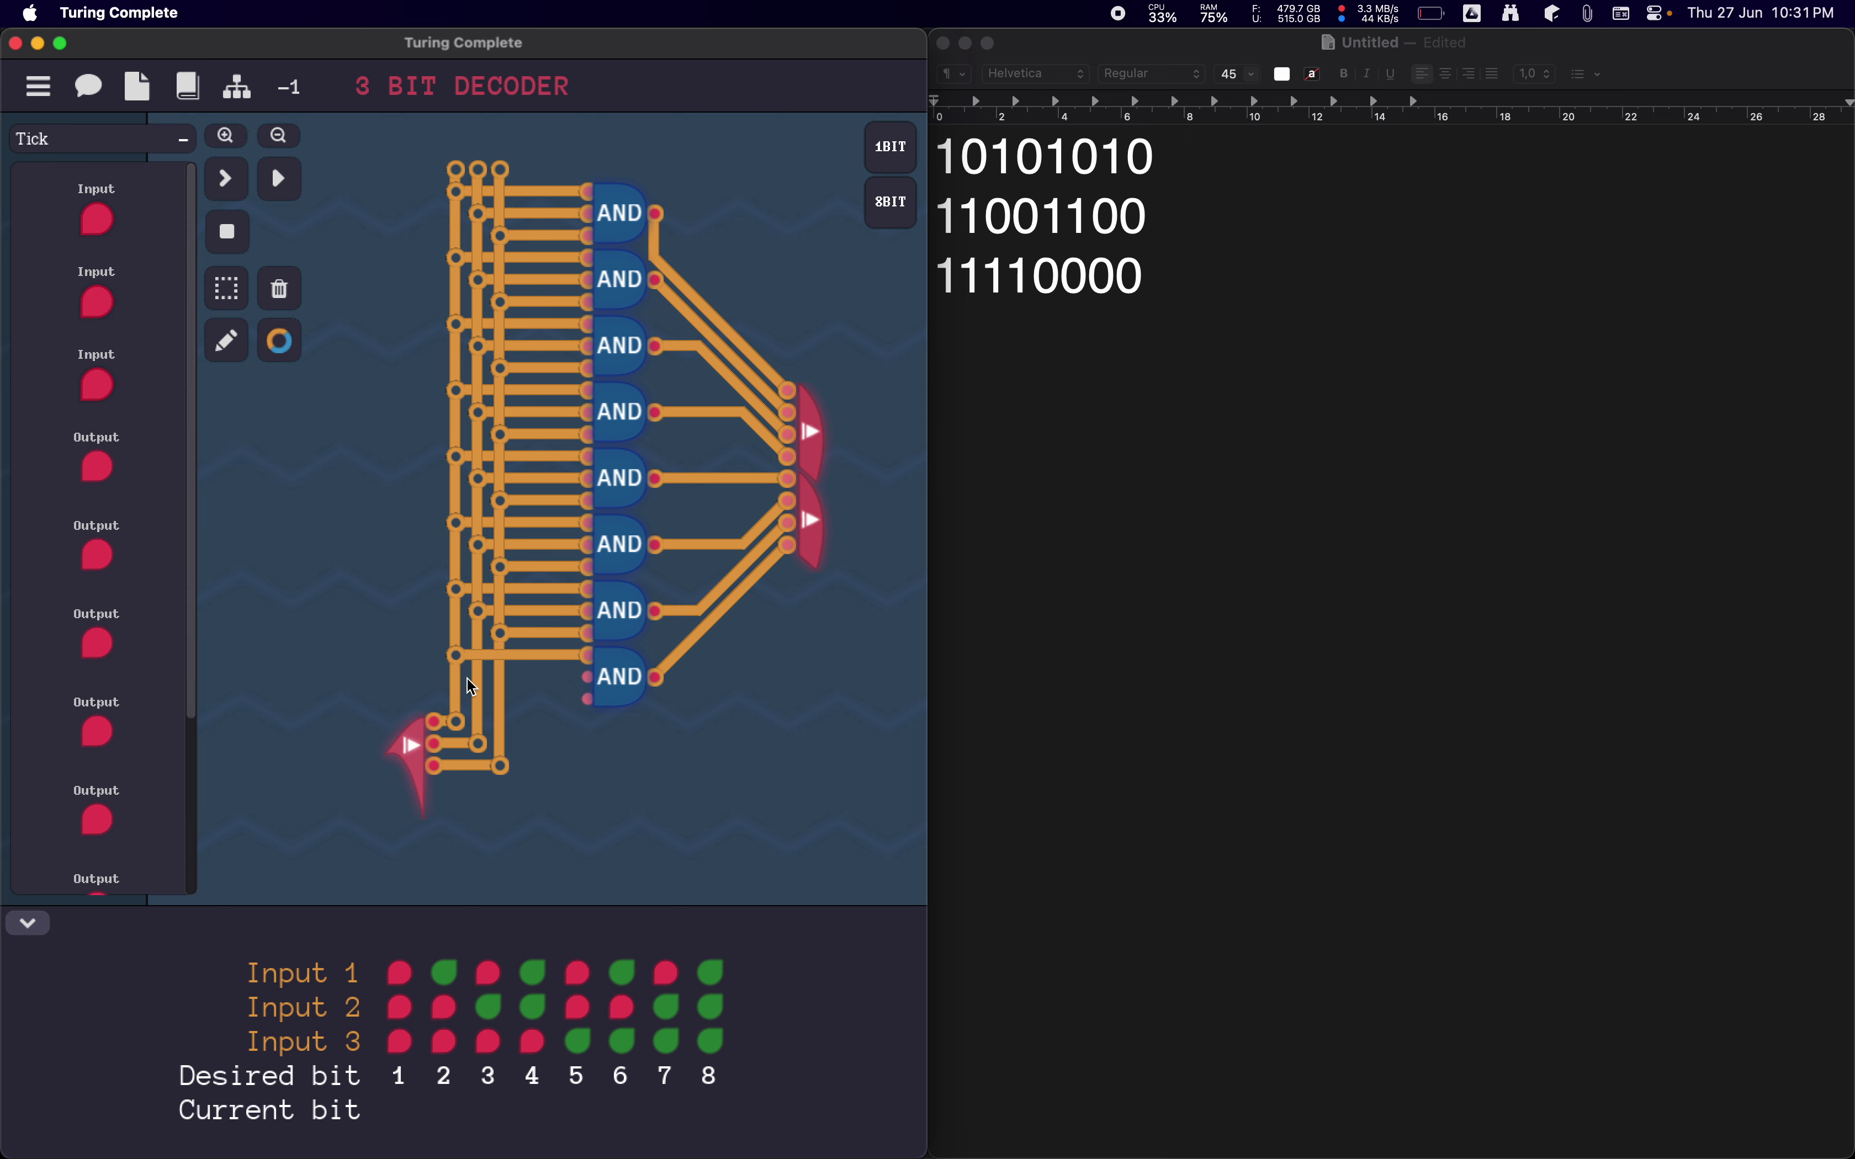
{"action": "mouse_move", "coordinate": [478, 677]}
{"action": "left_mouse_down"}
{"action": "mouse_move", "coordinate": [588, 676]}
{"action": "mouse_move", "coordinate": [588, 700]}
{"action": "left_mouse_up"}
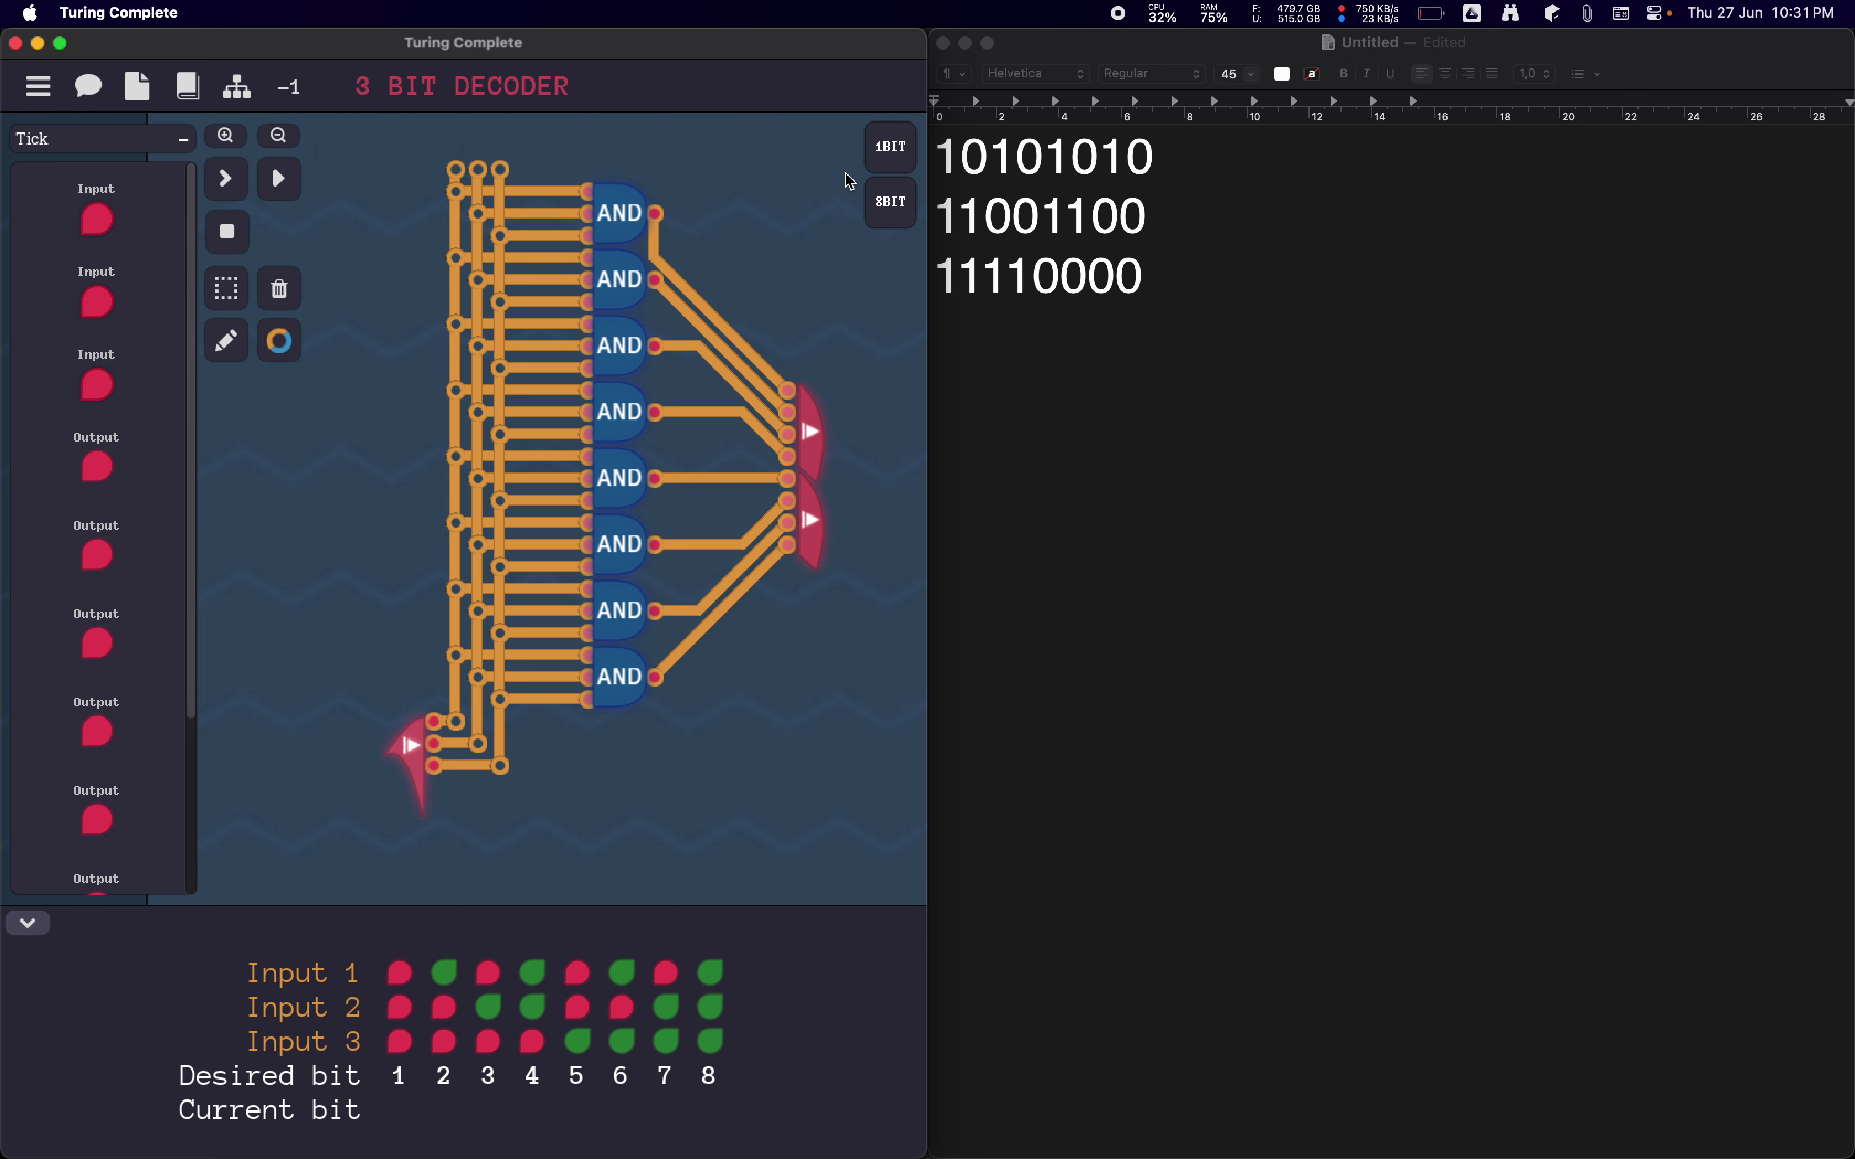
Put NOT inverters on the first inputs of AND gates 1, 3, 5 and 7.
{"action": "mouse_move", "coordinate": [714, 143]}
{"action": "mouse_move", "coordinate": [715, 142]}
{"action": "left_mouse_down"}
{"action": "mouse_move", "coordinate": [635, 262]}
{"action": "mouse_move", "coordinate": [529, 200]}
{"action": "mouse_move", "coordinate": [551, 206]}
{"action": "left_mouse_up"}
{"action": "left_click", "coordinate": [550, 206]}
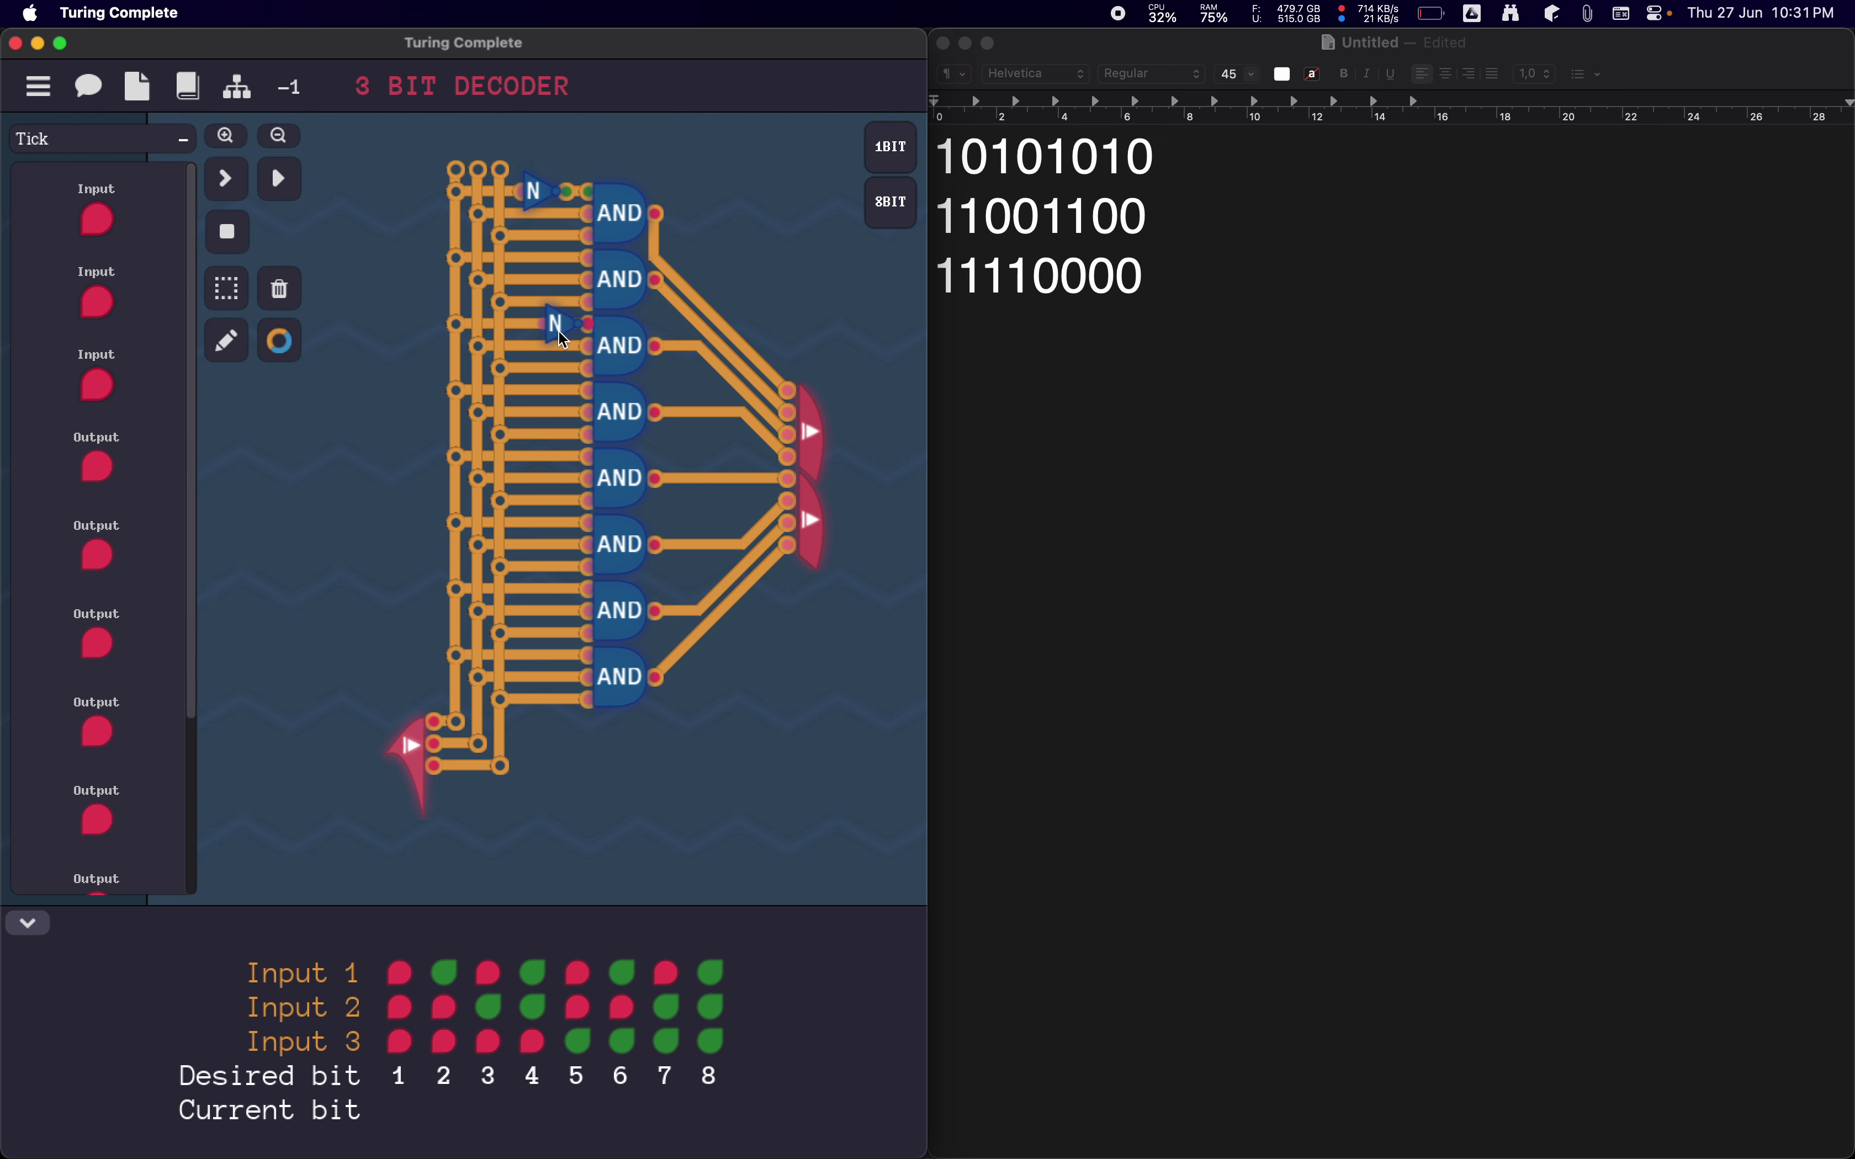
{"action": "left_click", "coordinate": [550, 334]}
{"action": "left_click", "coordinate": [550, 334]}
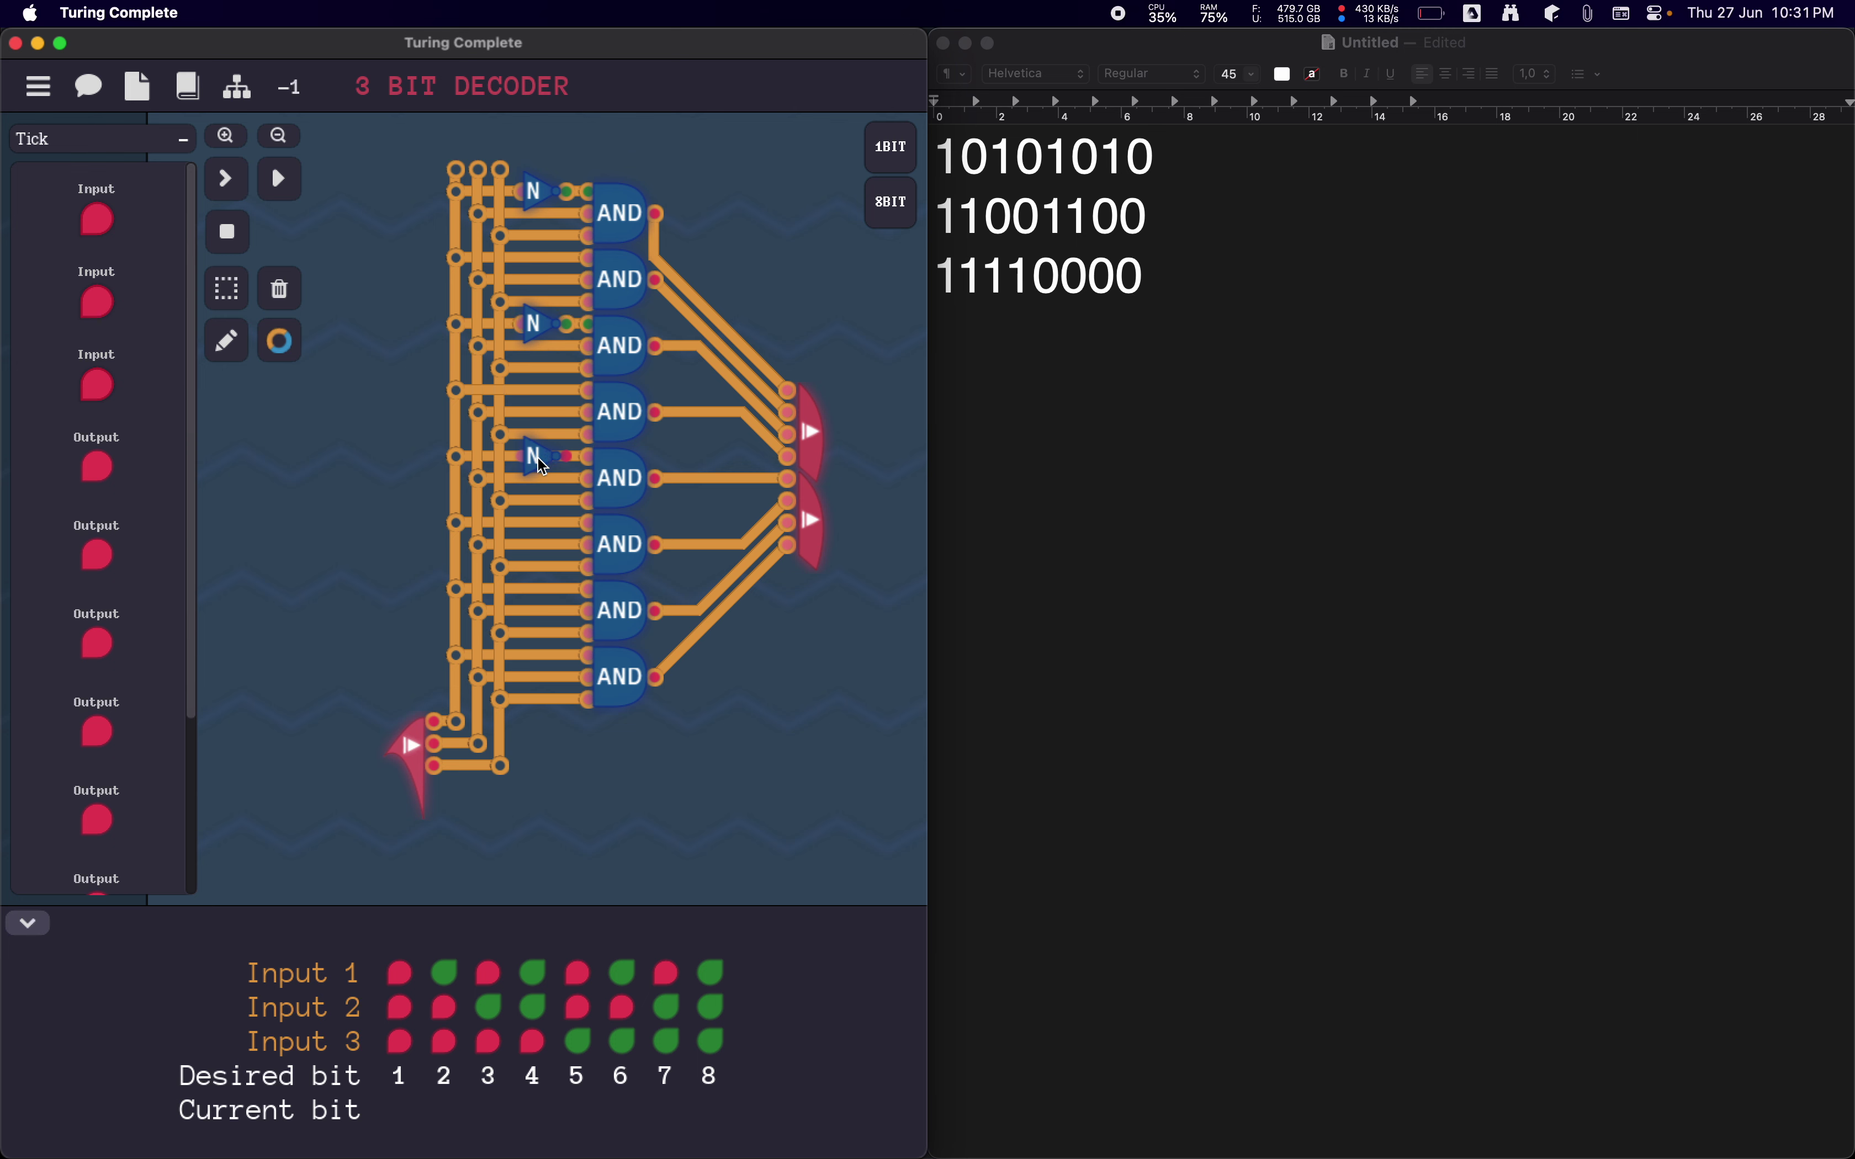
{"action": "left_click", "coordinate": [542, 463]}
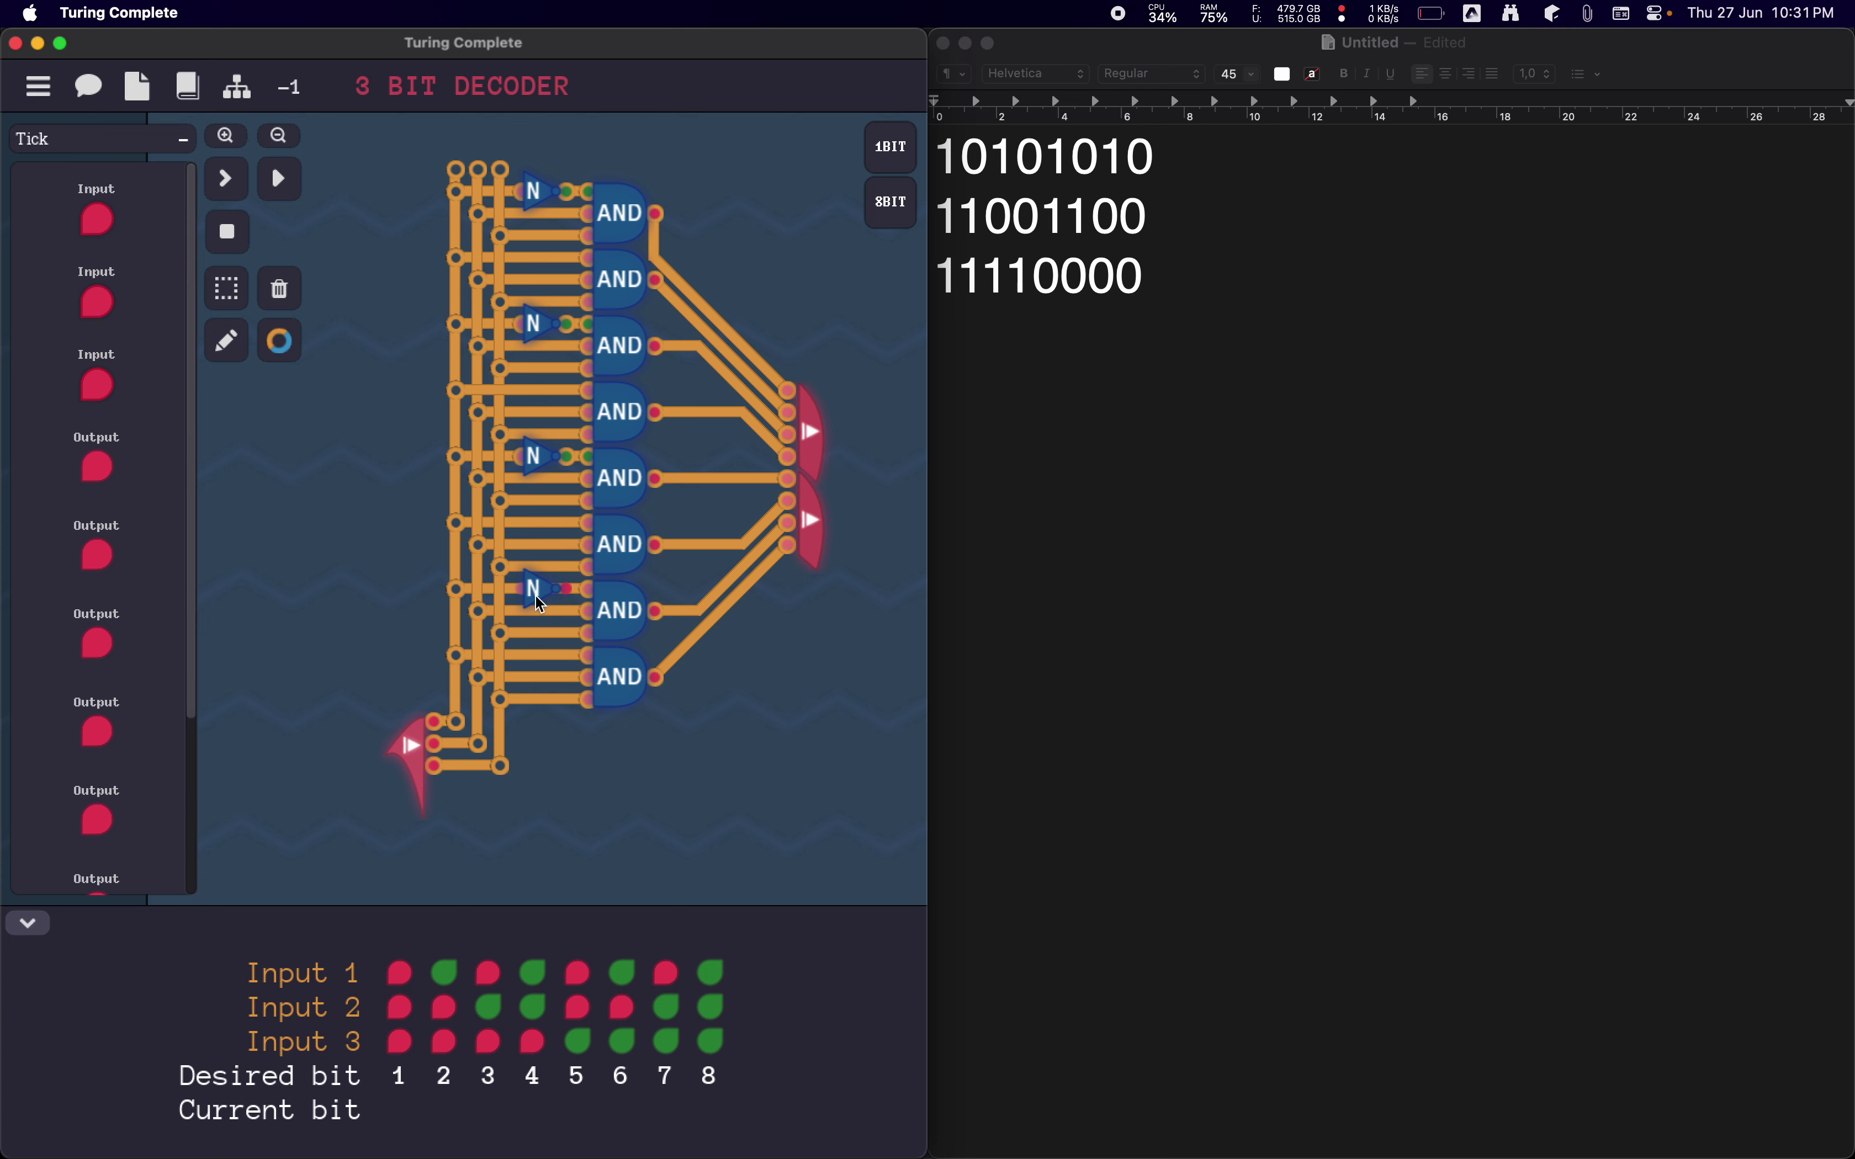
{"action": "left_click", "coordinate": [541, 606]}
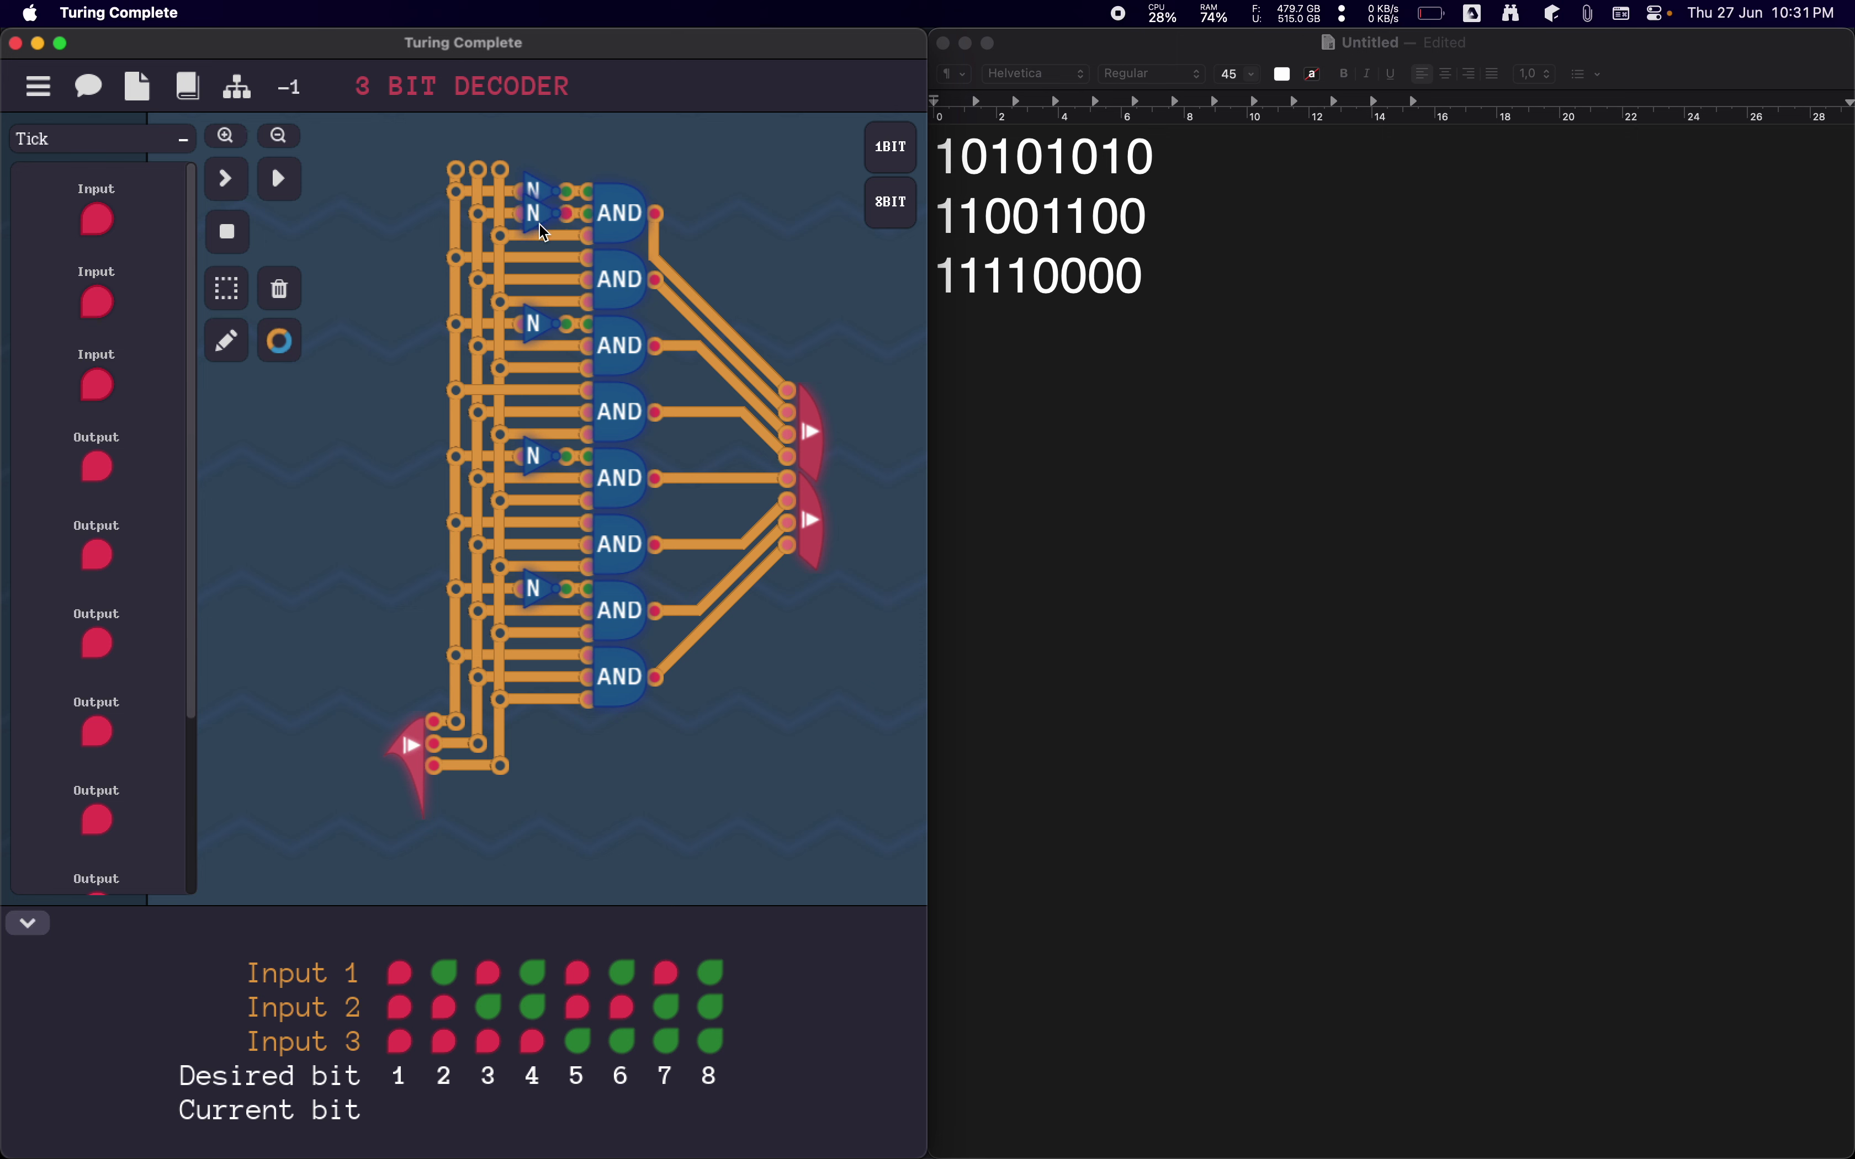
Invert second inputs of AND gates 1, 2, 5, 6 and the needed third inputs, then run the tests.
{"action": "left_click", "coordinate": [544, 232]}
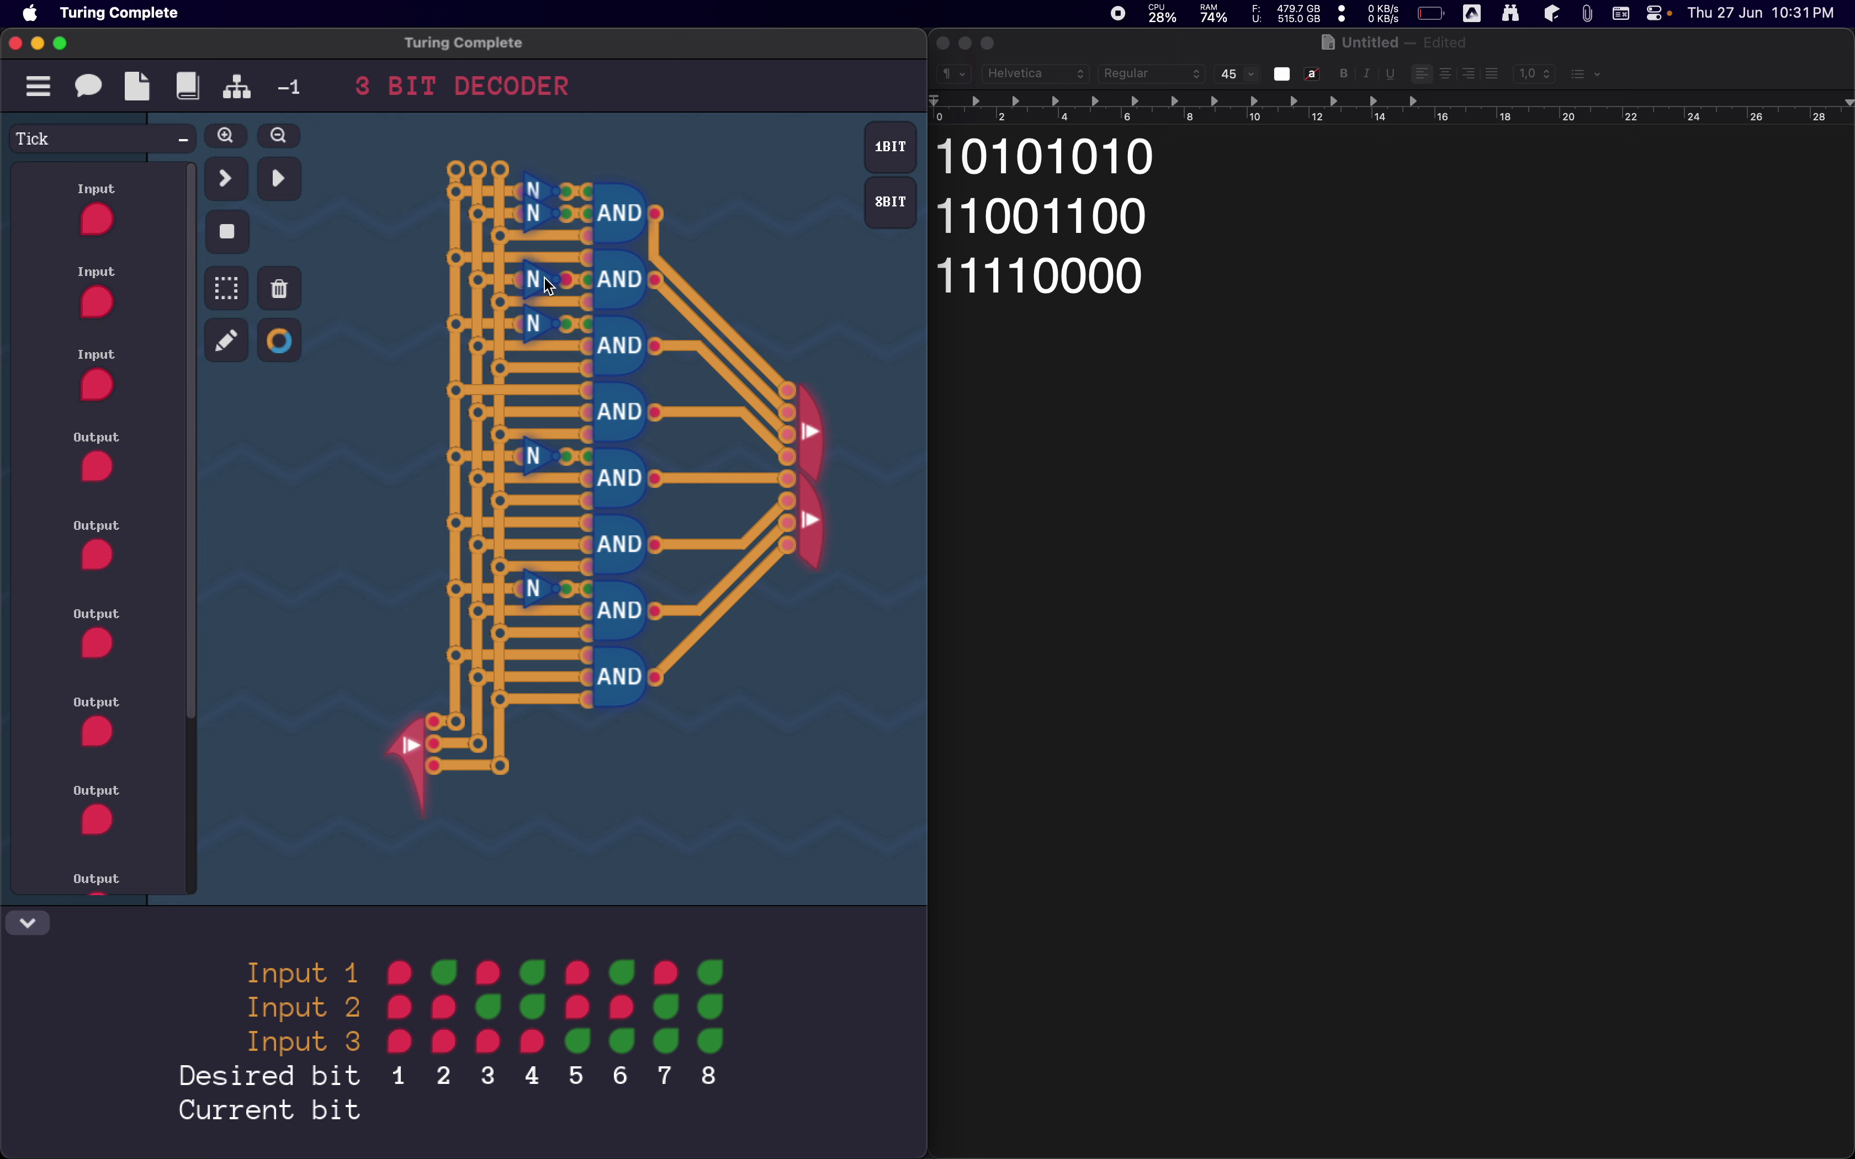
{"action": "left_click", "coordinate": [550, 286]}
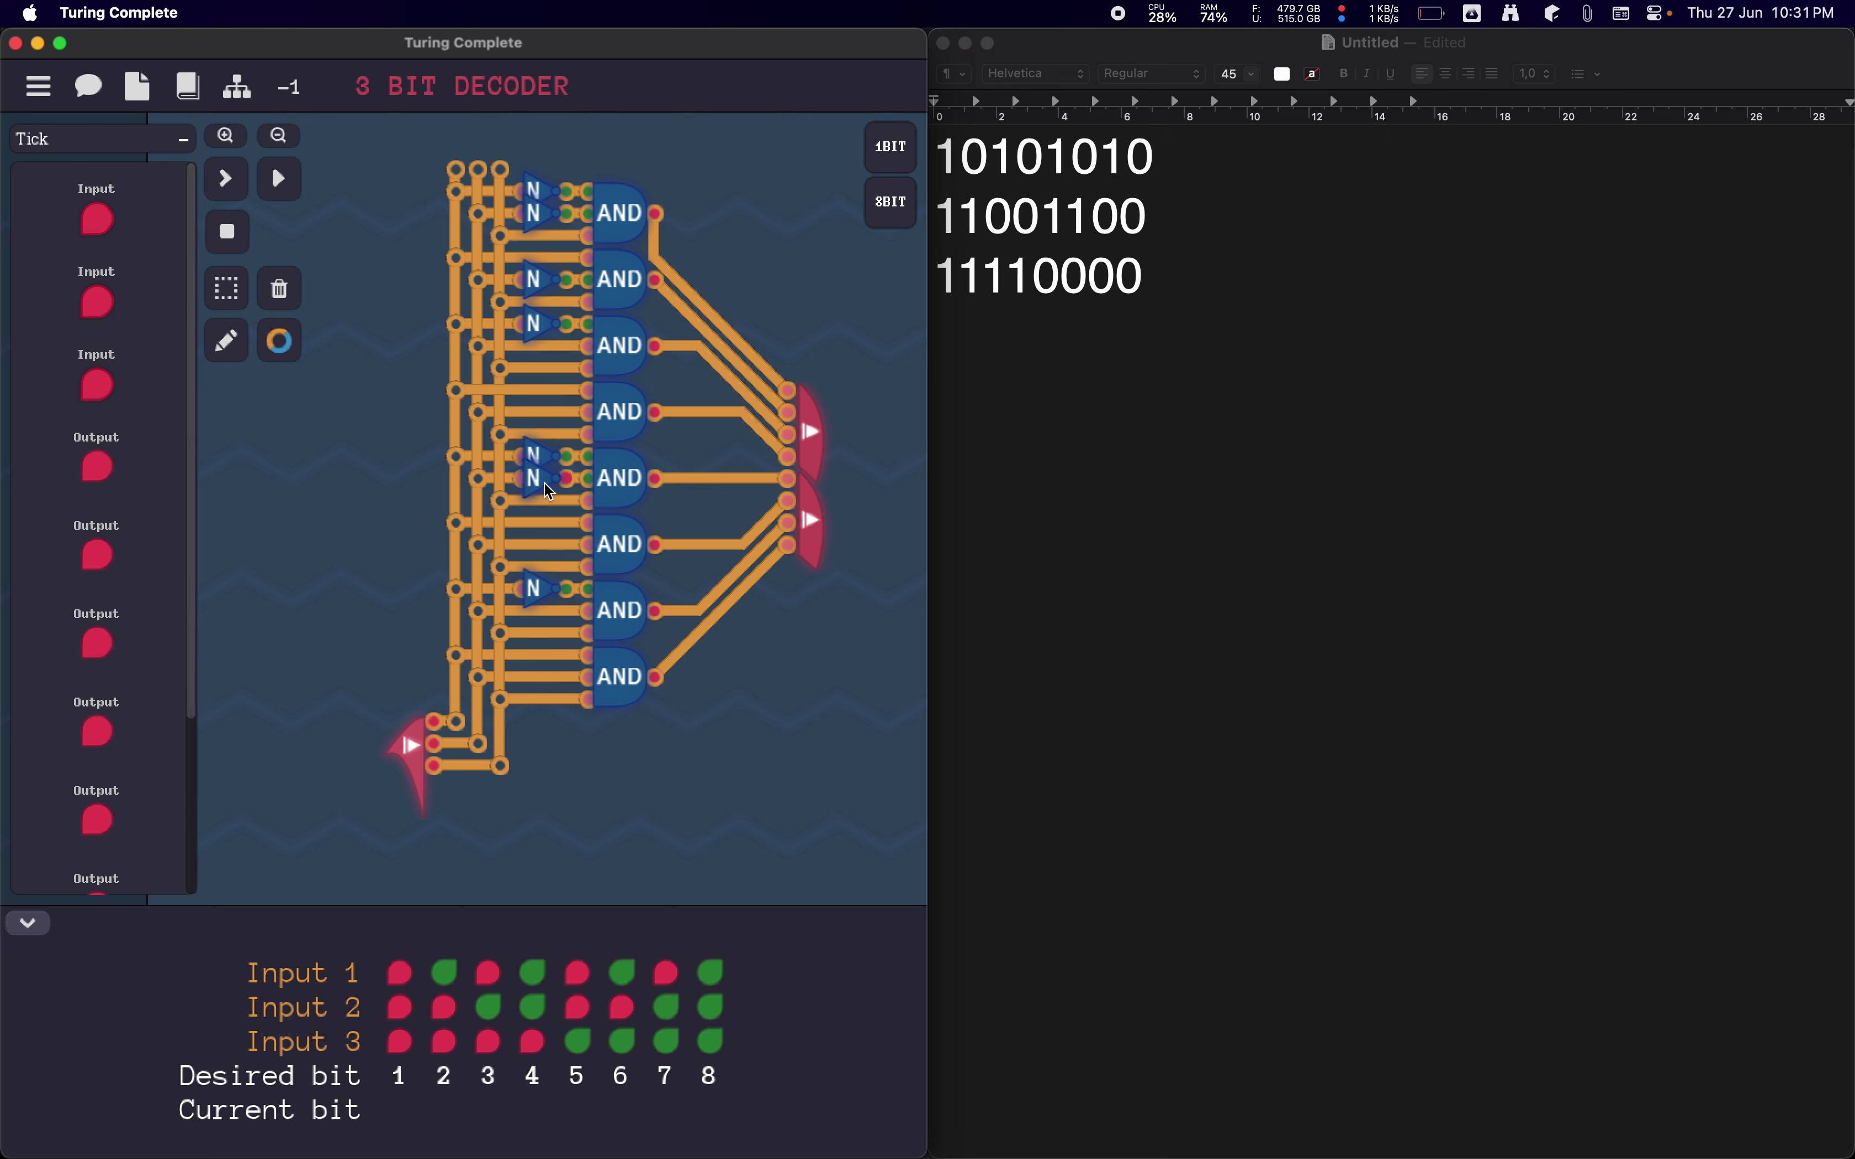
{"action": "left_click", "coordinate": [549, 491]}
{"action": "left_click", "coordinate": [550, 546]}
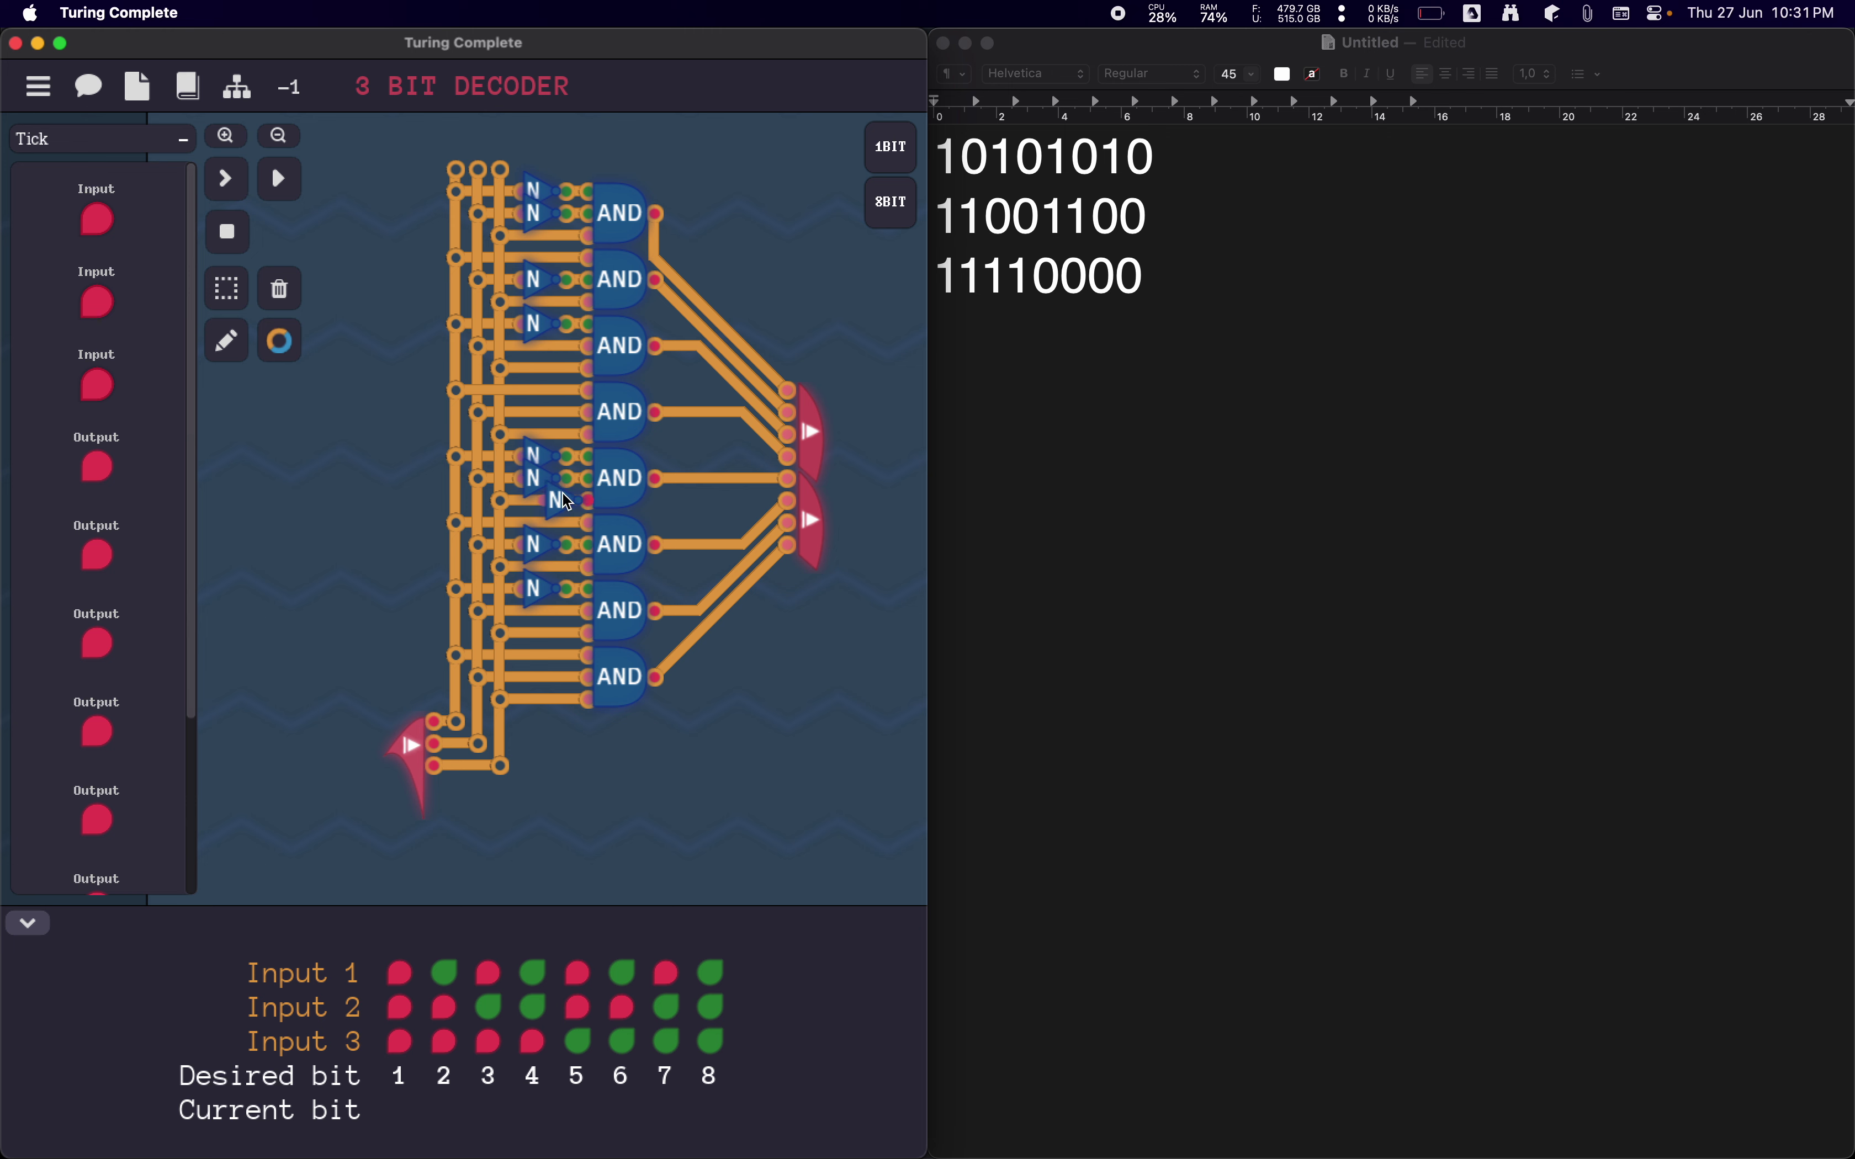
{"action": "left_click", "coordinate": [548, 244]}
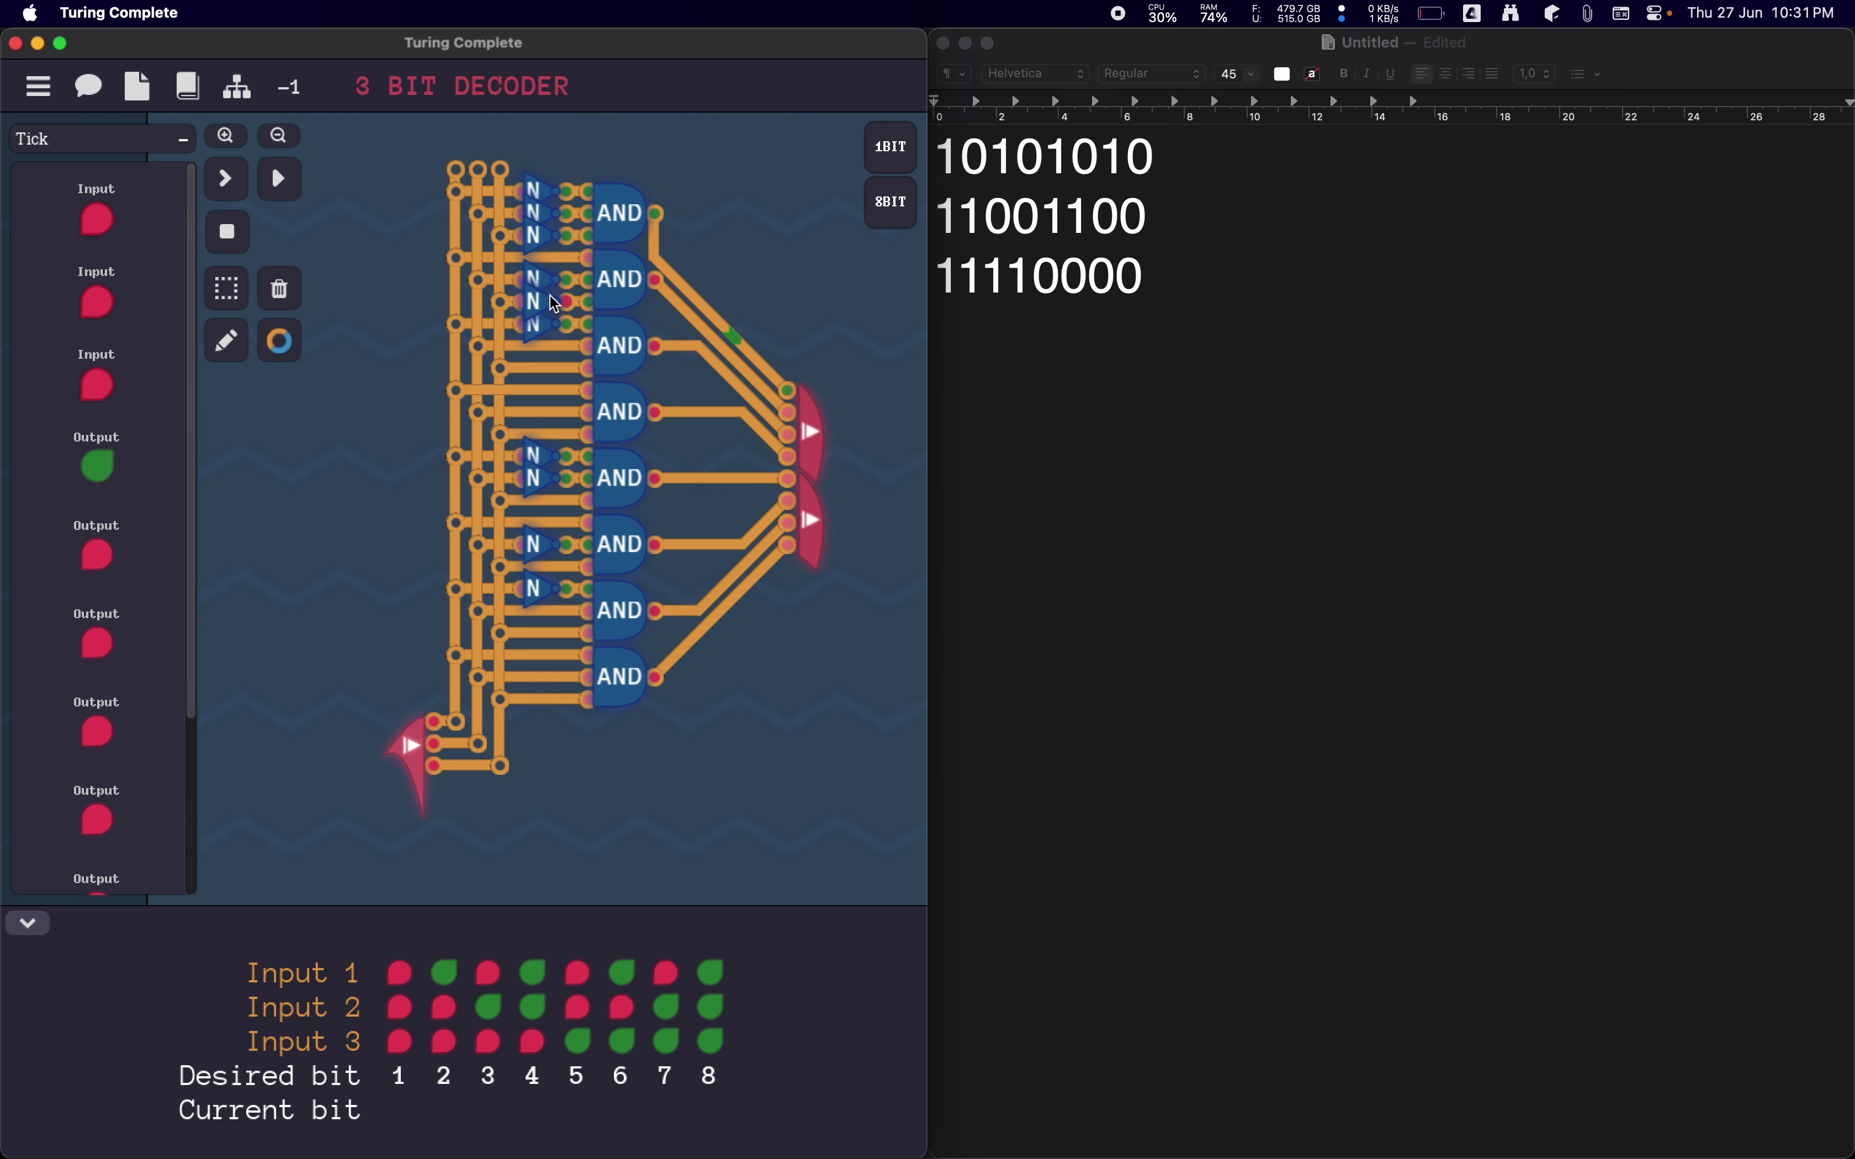
{"action": "left_click_drag", "start_coordinate": [556, 304], "coordinate": [542, 513]}
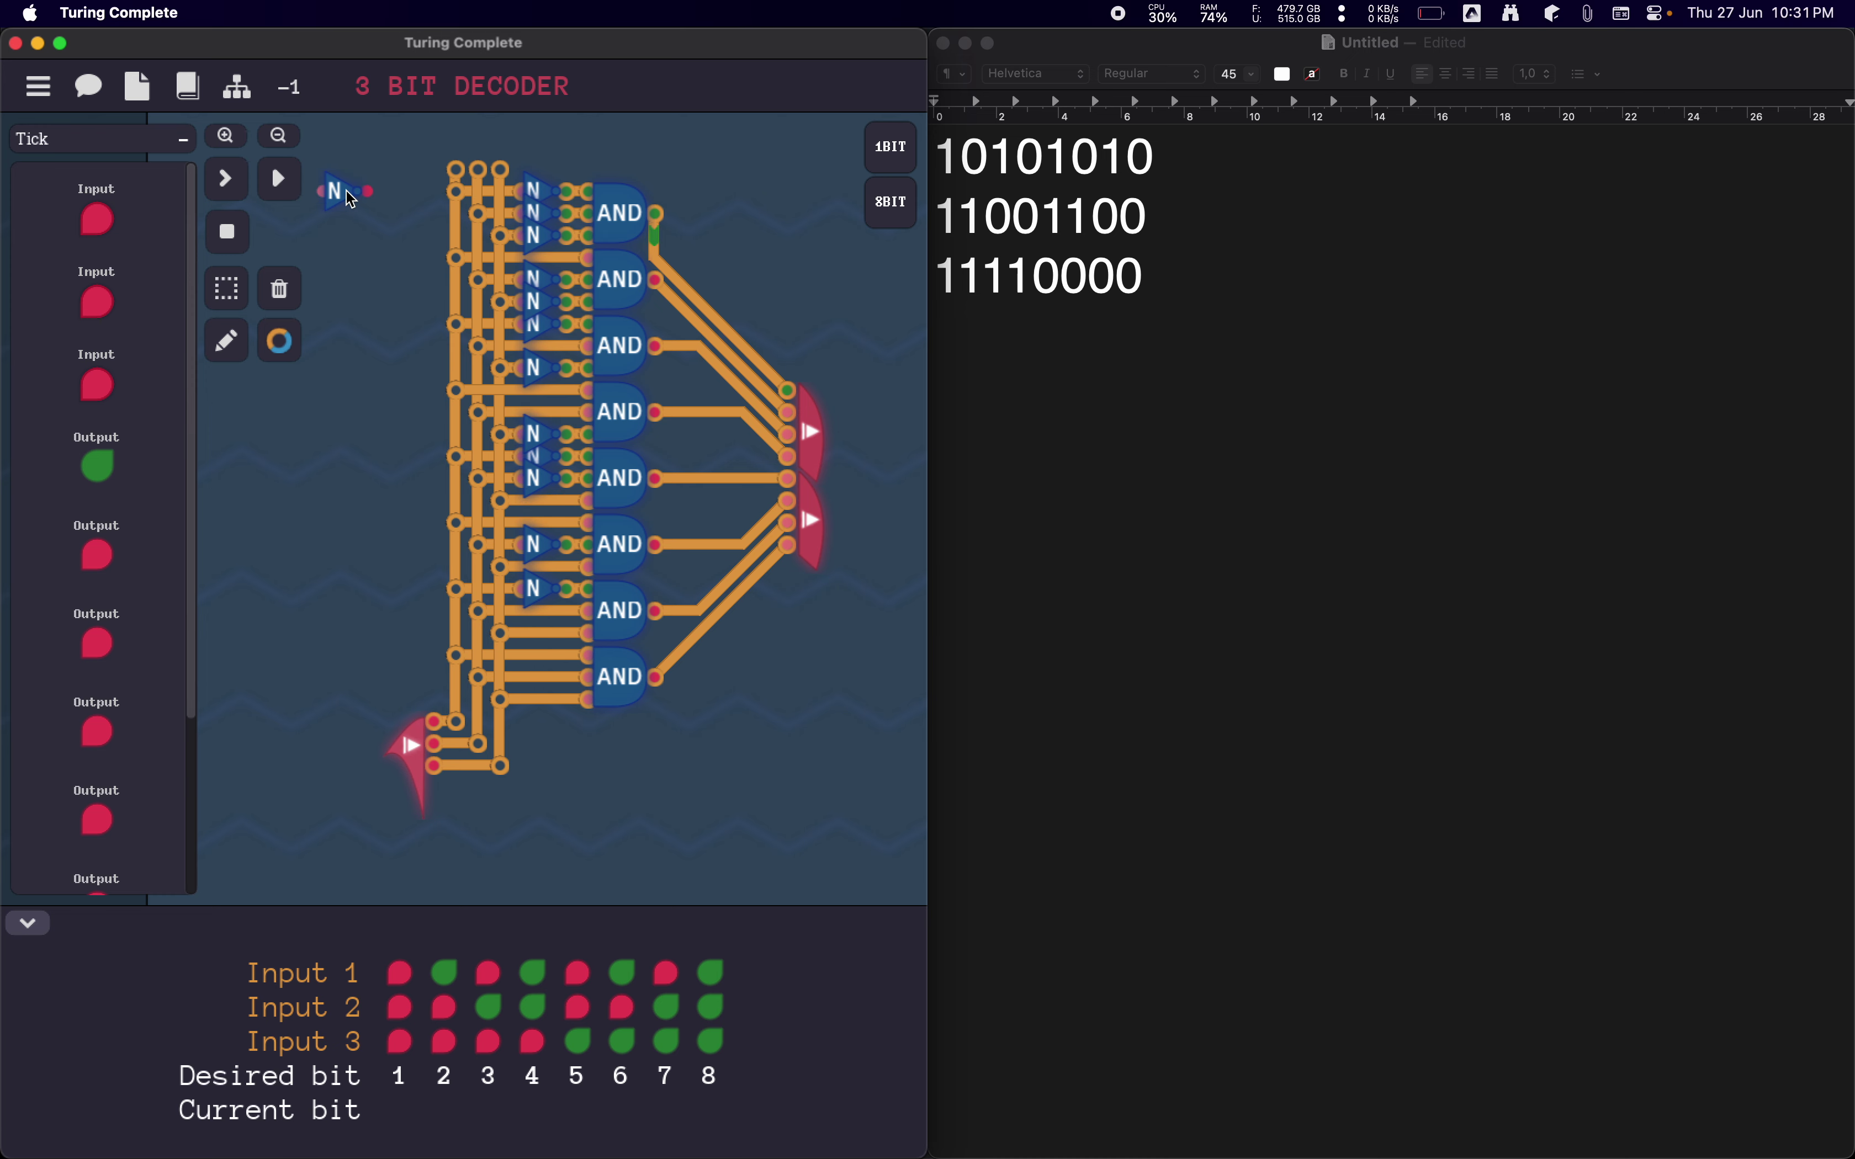
{"action": "left_click", "coordinate": [279, 181]}
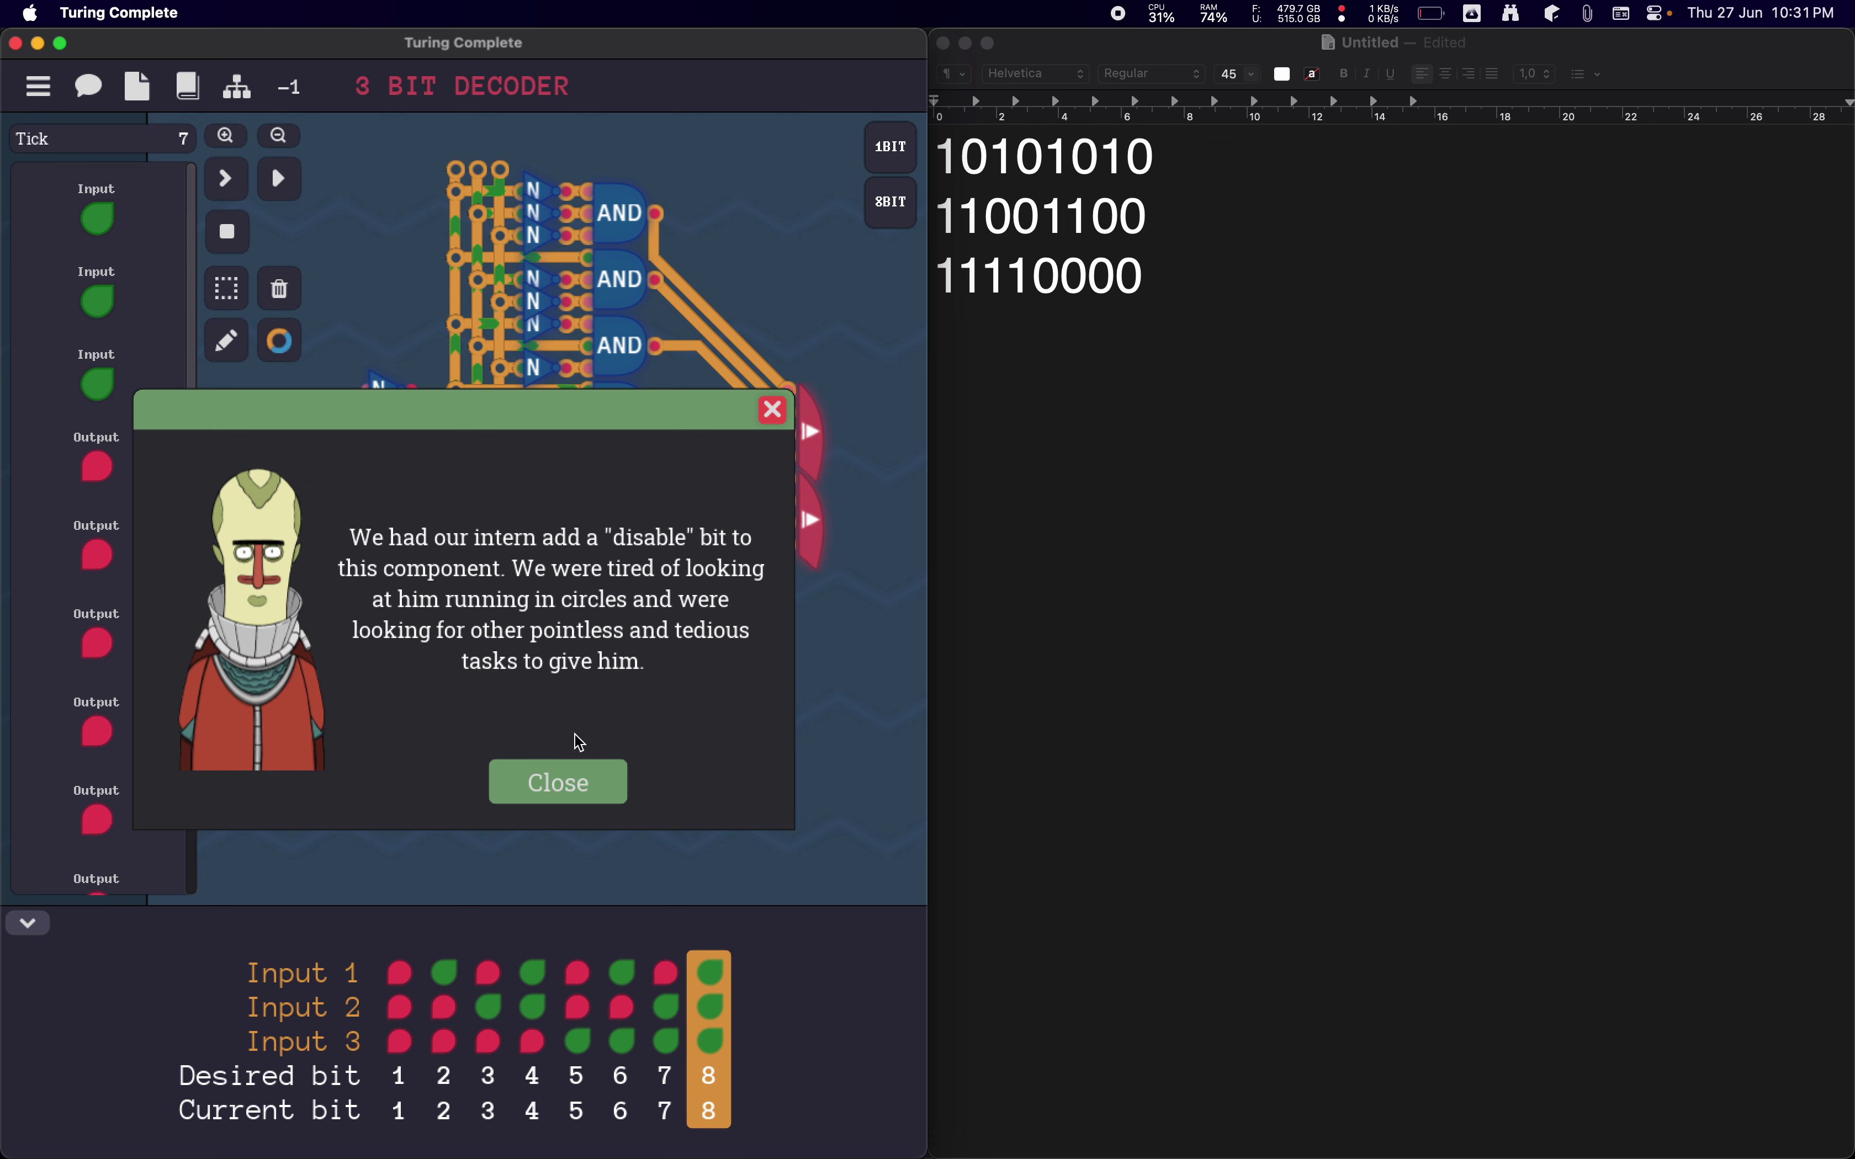
{"action": "left_click", "coordinate": [561, 770]}
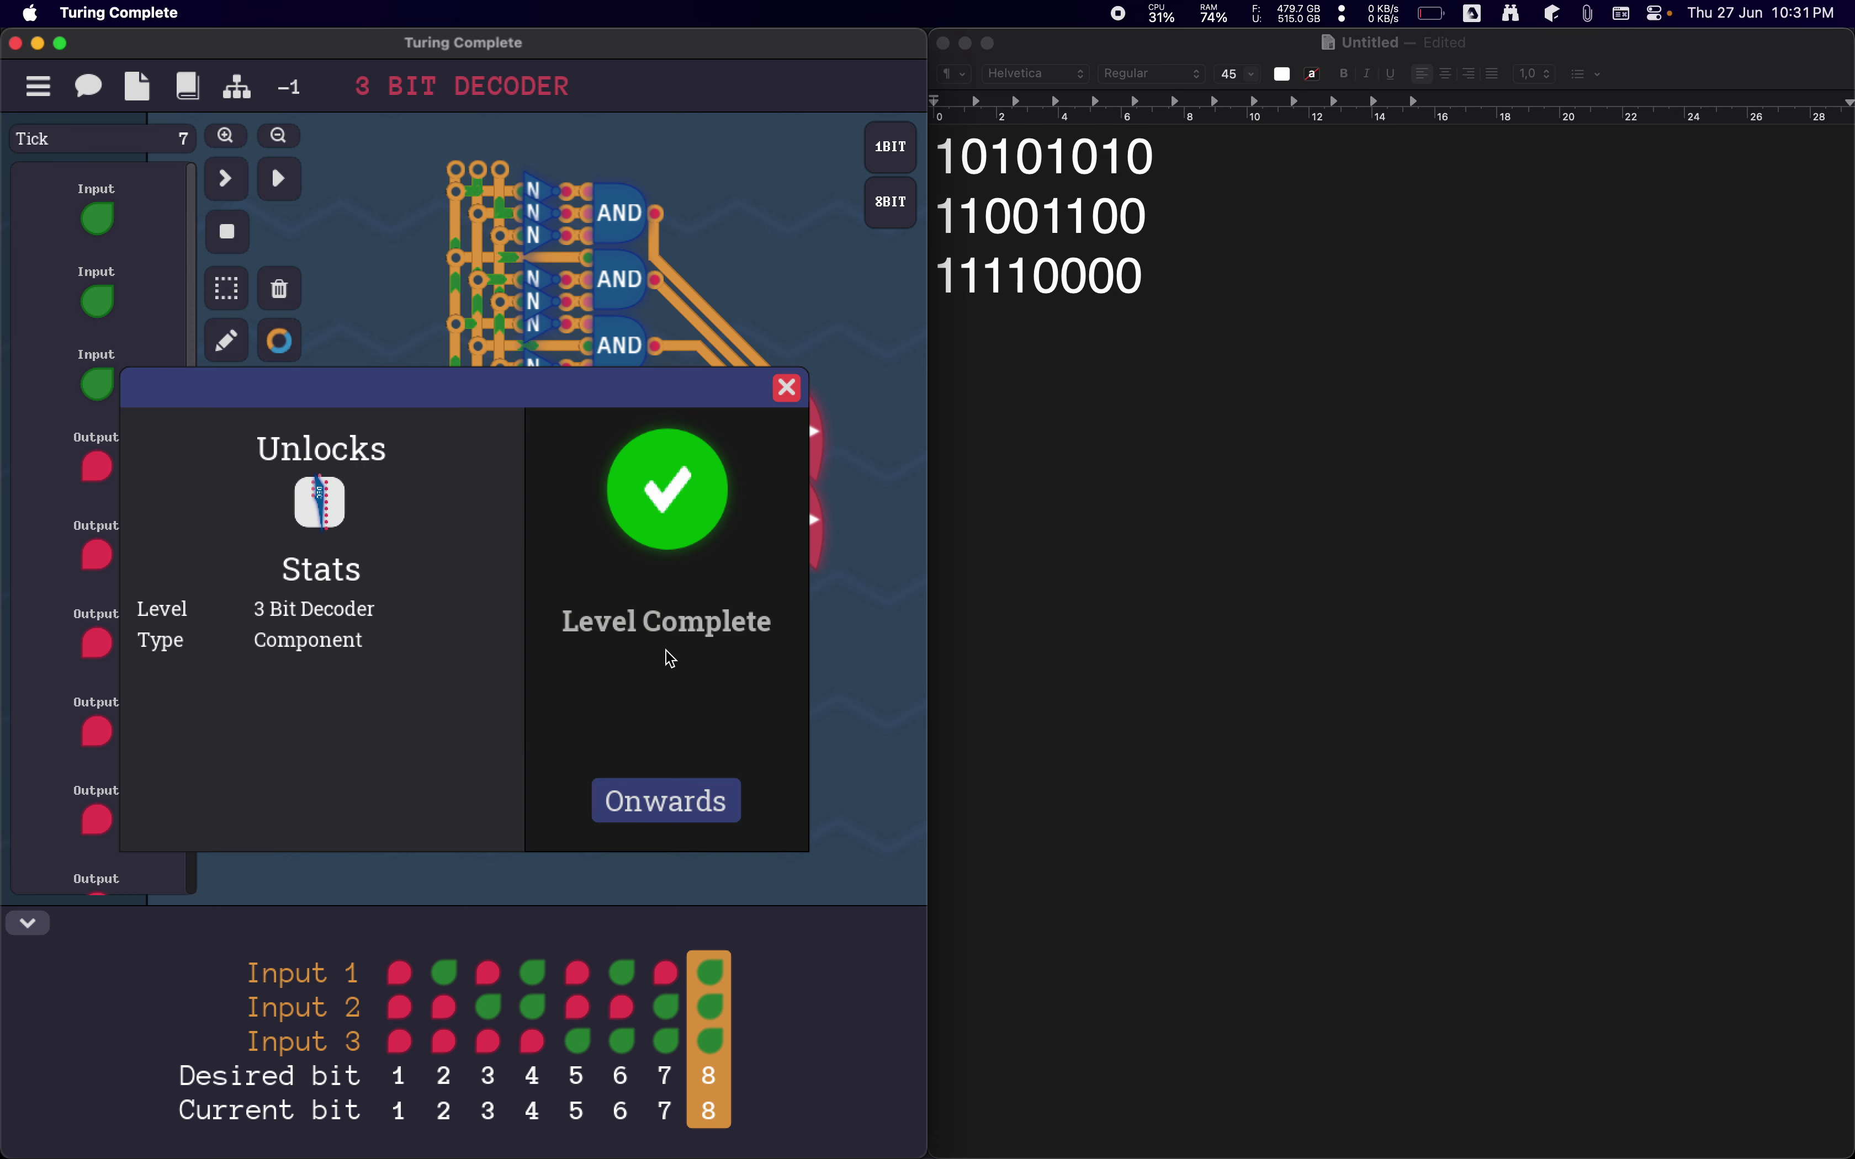